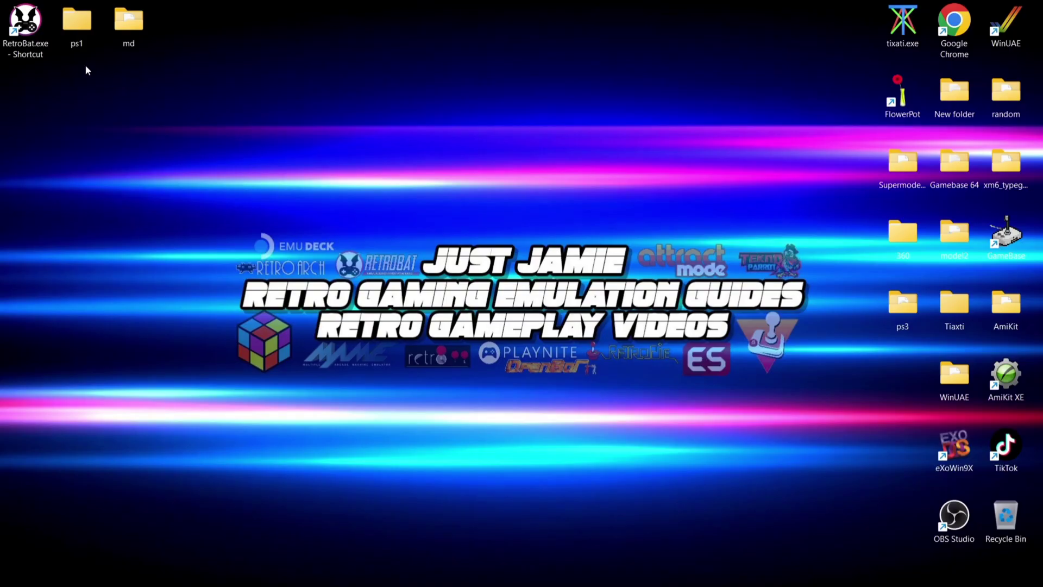
# - Open the RetroBat program's folder from its shortcut and create a desktop shortcut for BatGui.exe
pyautogui.rightClick(36, 32)
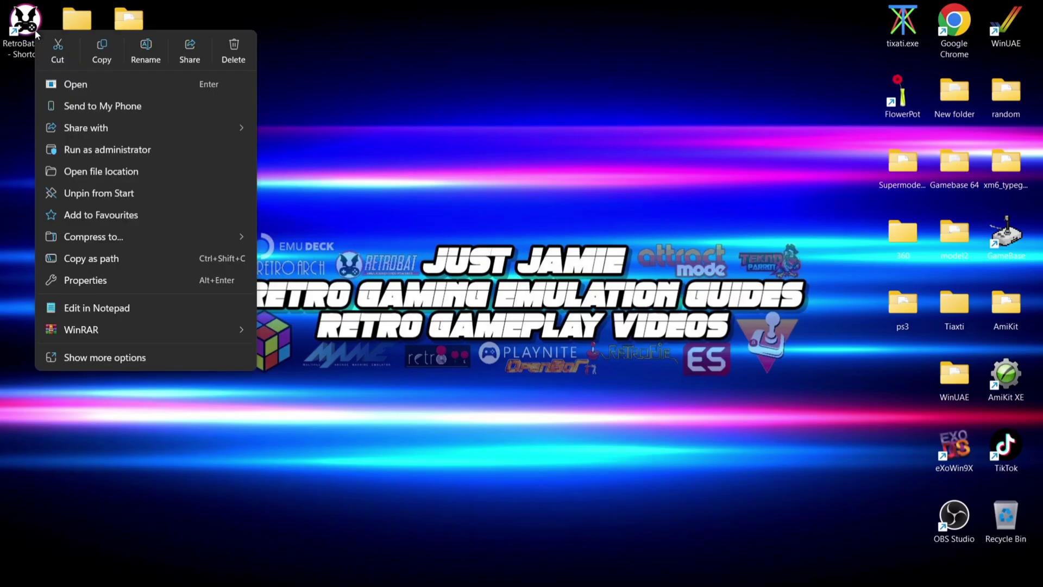
pyautogui.click(71, 174)
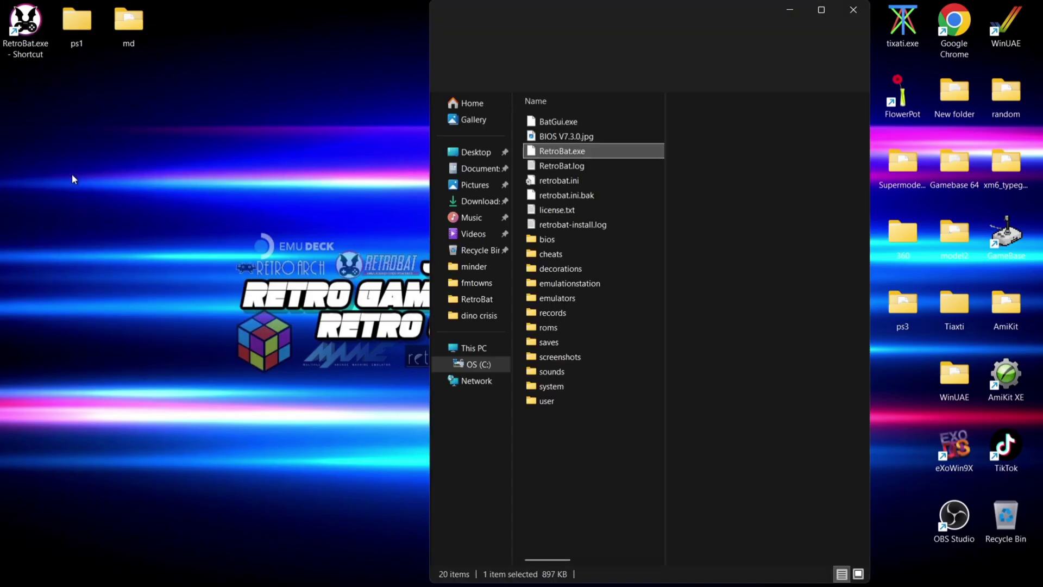
pyautogui.click(546, 117)
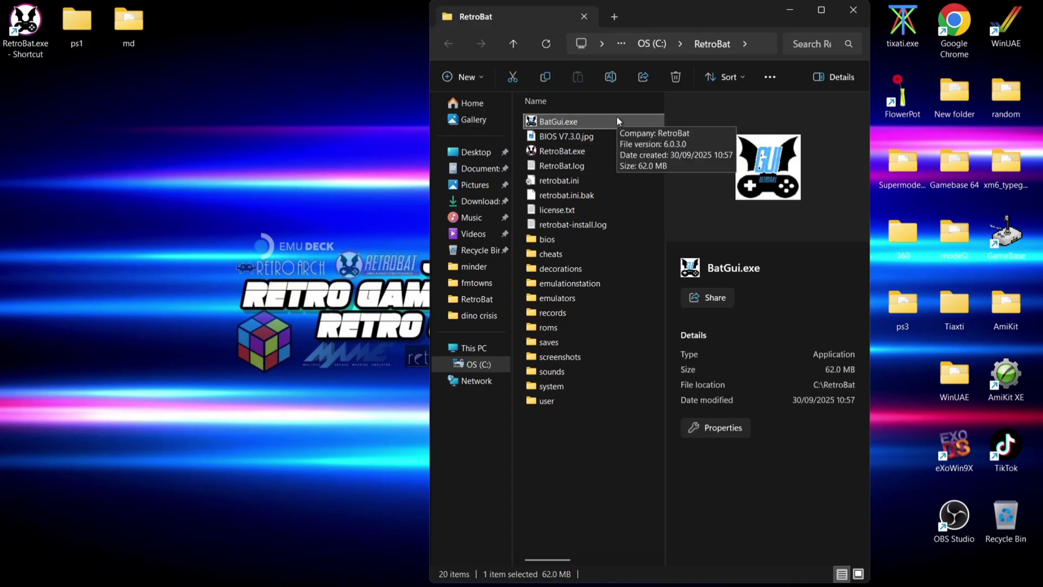
pyautogui.rightClick(560, 123)
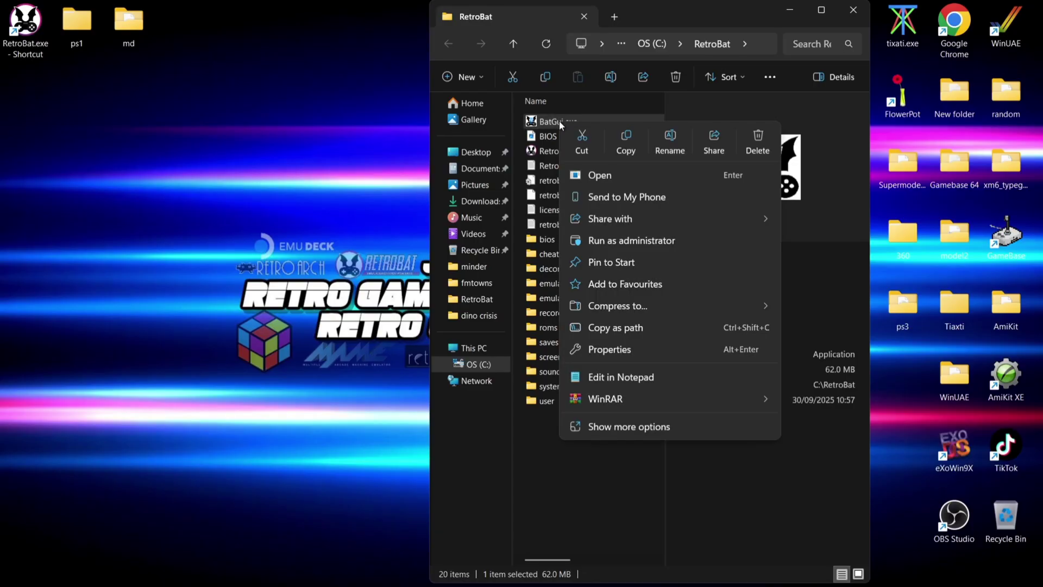
pyautogui.click(613, 426)
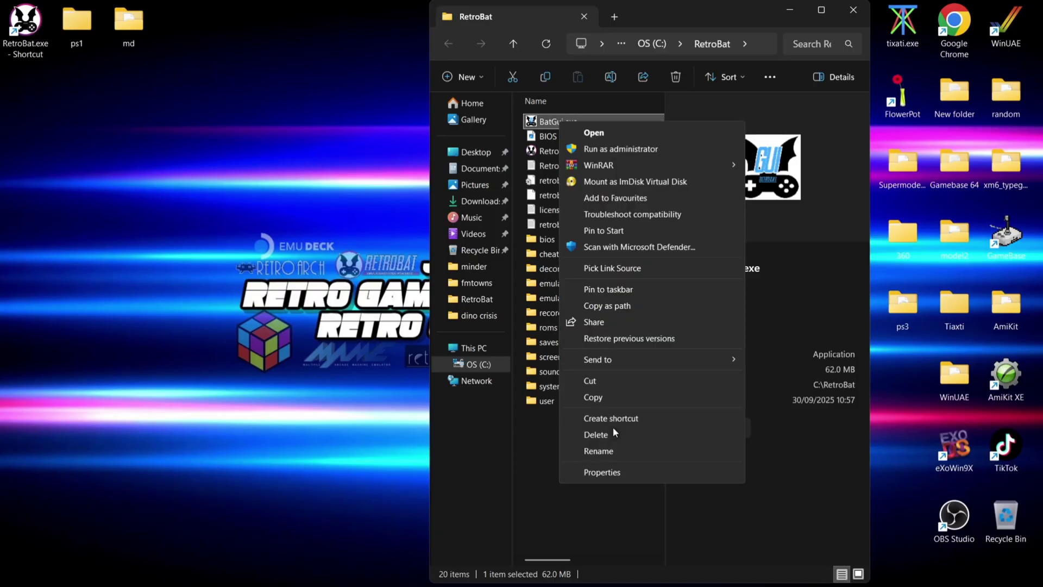
pyautogui.moveTo(696, 358)
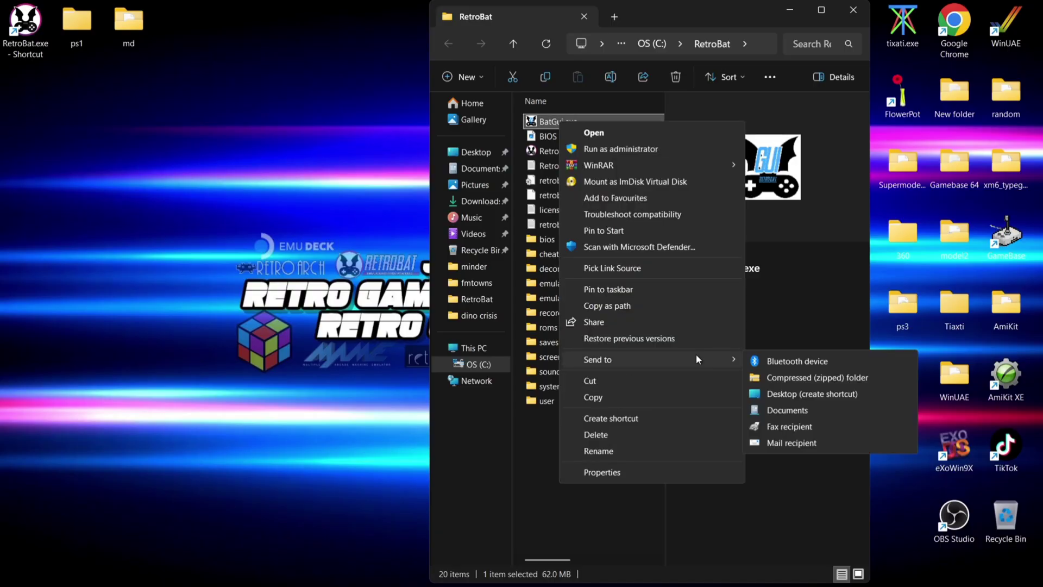
pyautogui.click(781, 391)
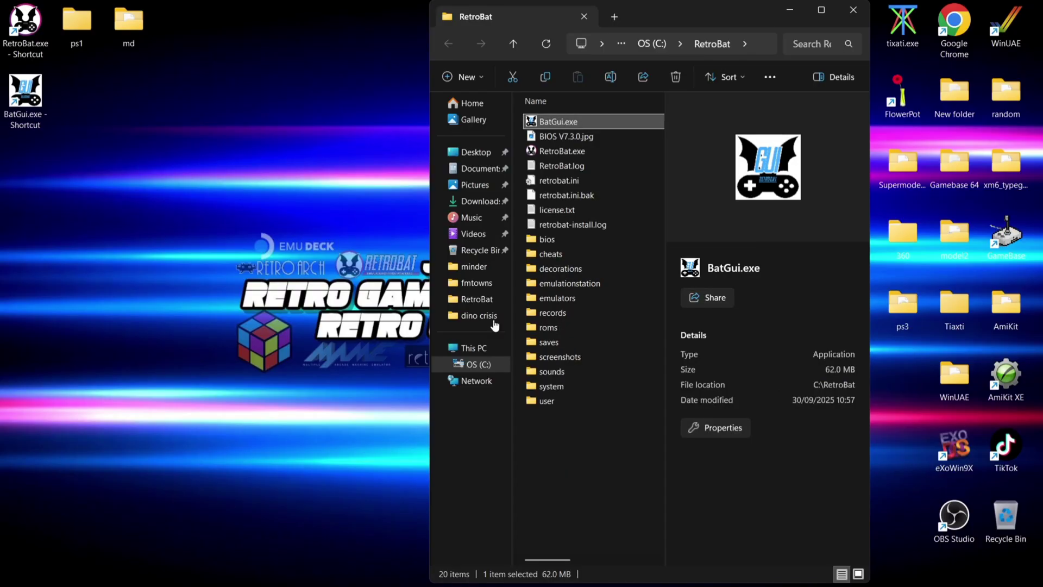
pyautogui.click(854, 9)
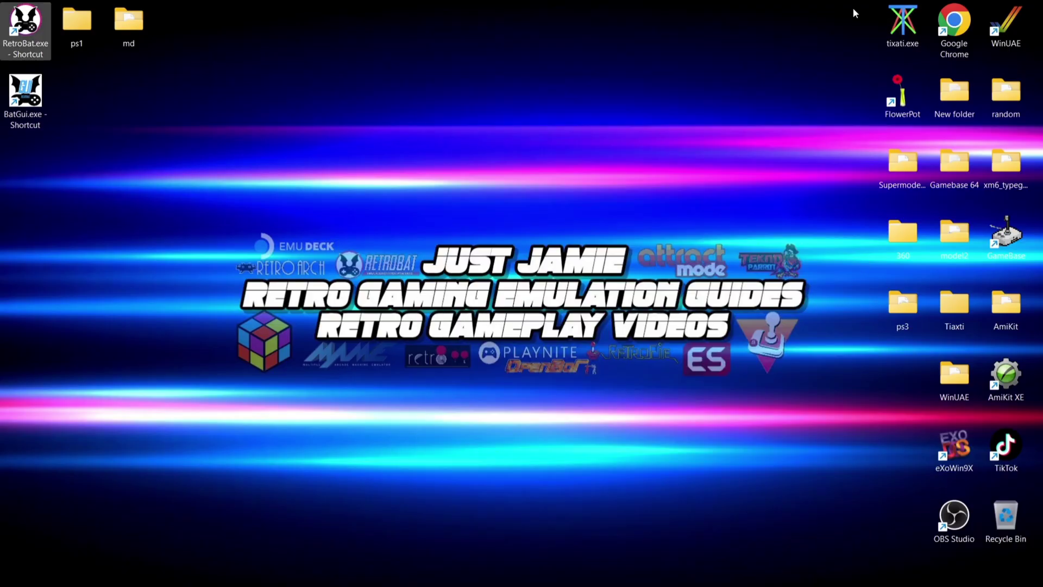
# - Launch BatGui from its desktop shortcut and open the Retrobat INI editor
pyautogui.doubleClick(27, 111)
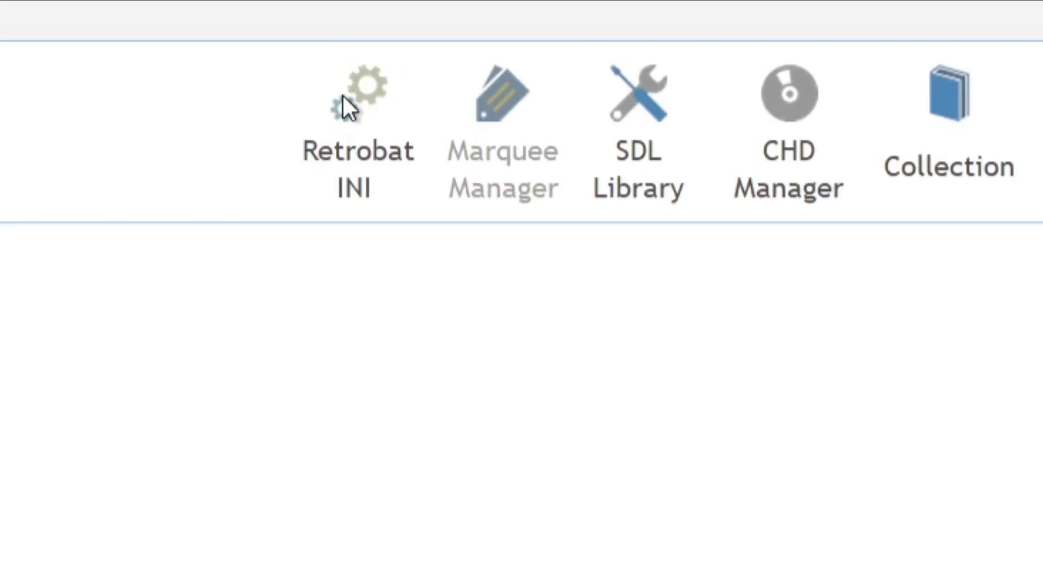
pyautogui.click(344, 95)
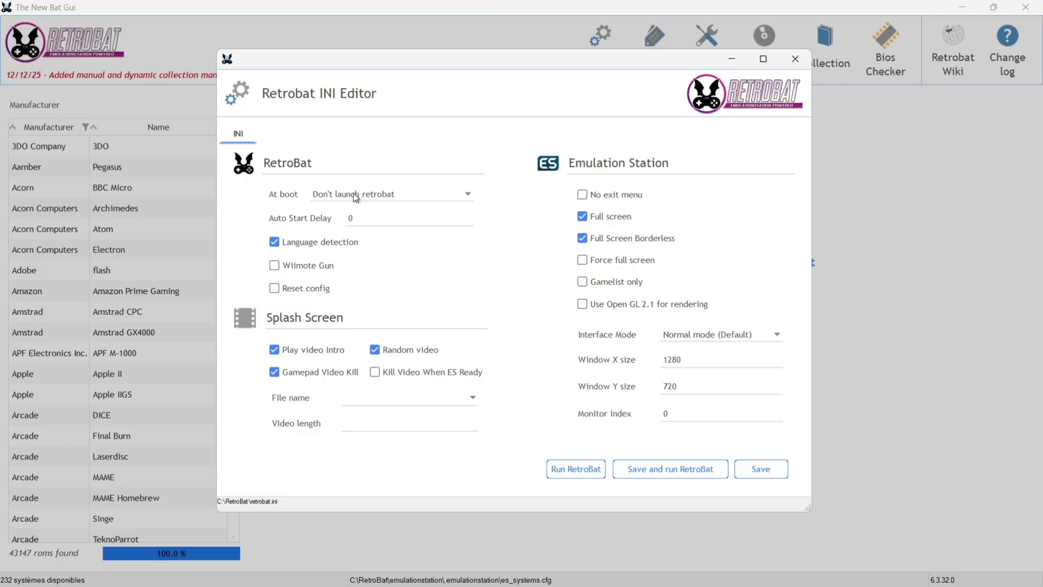
# - Set the At boot option to Launch retrobat by registry and save the configuration
pyautogui.click(429, 196)
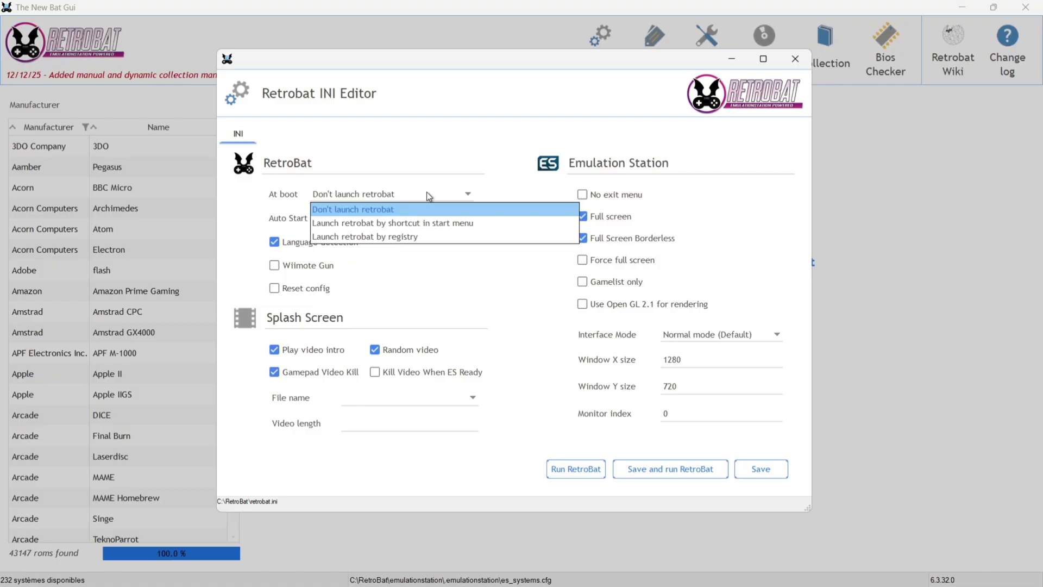
pyautogui.click(430, 242)
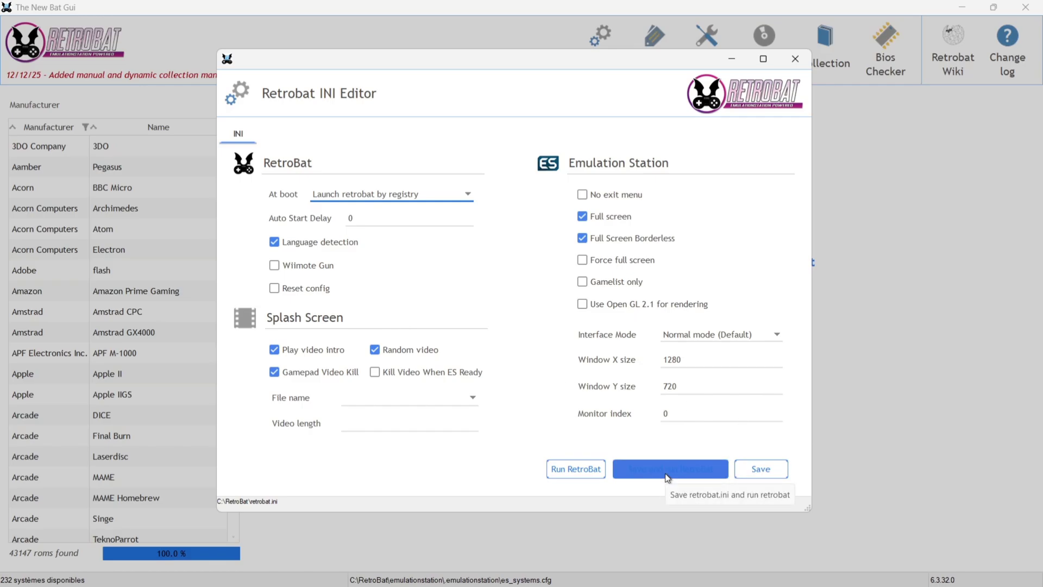
pyautogui.click(761, 471)
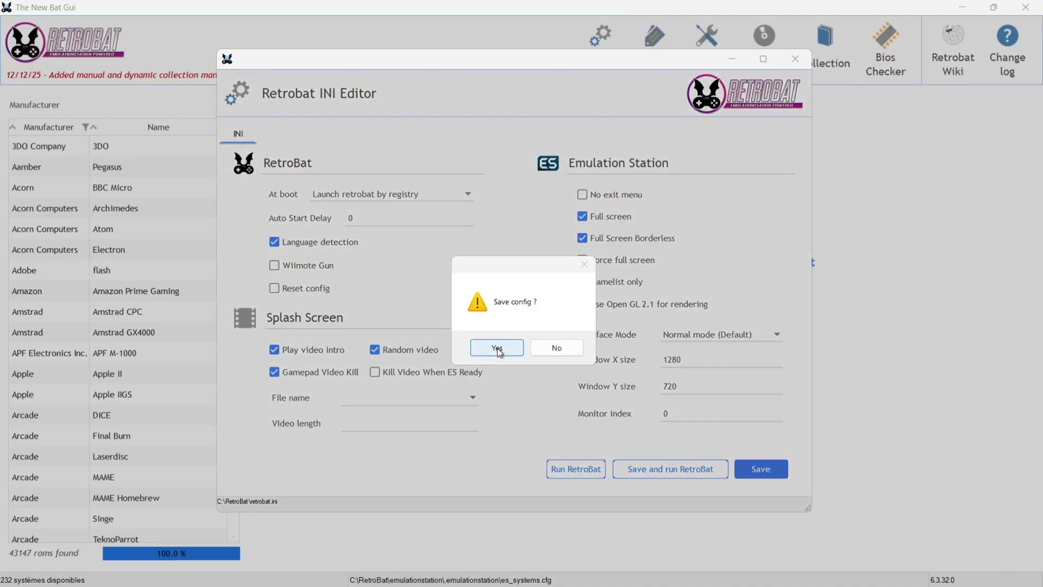
pyautogui.click(497, 348)
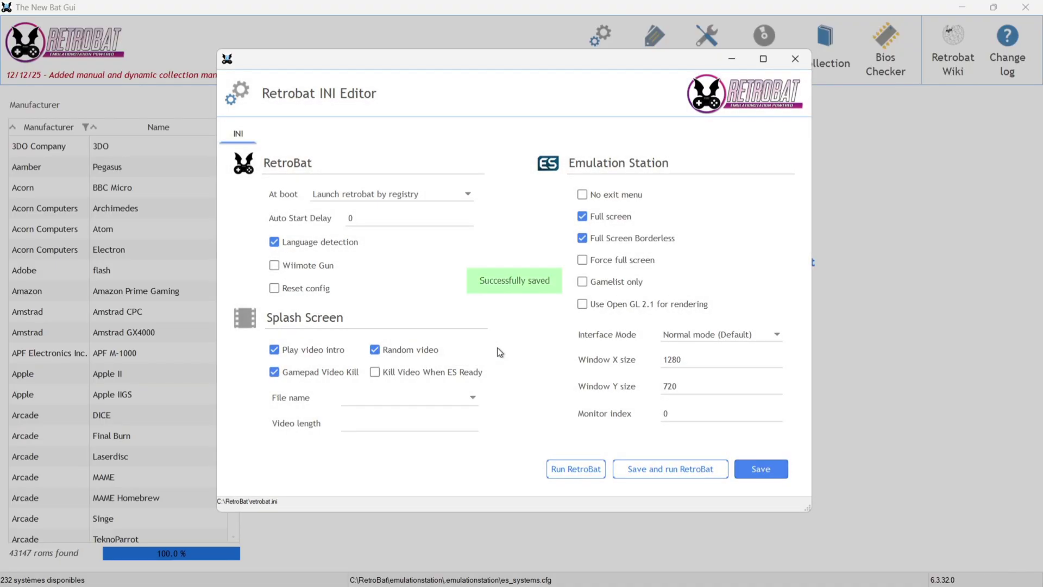
pyautogui.click(793, 62)
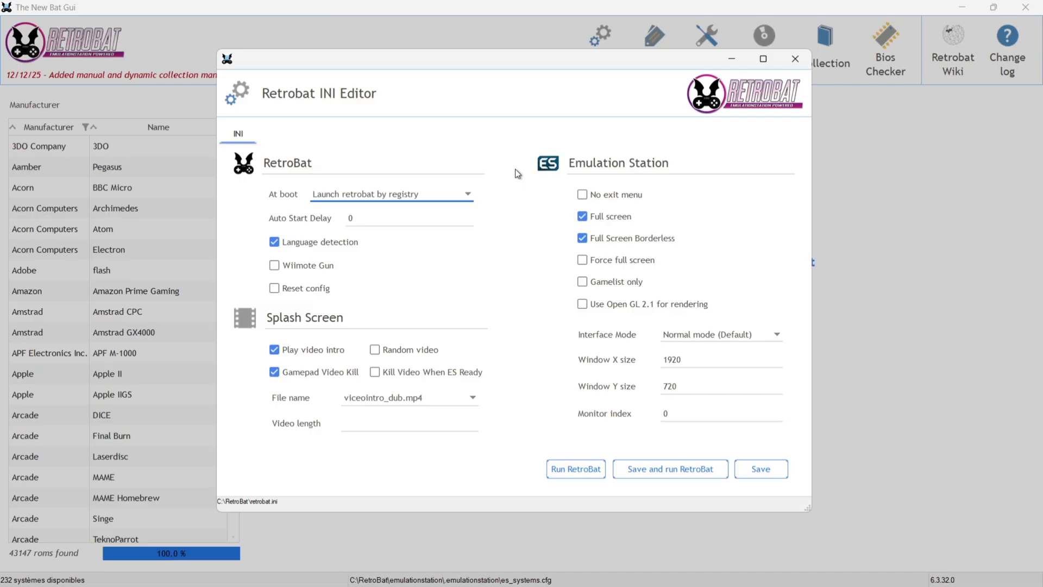
# - Set the At boot option back to Don't launch retrobat
pyautogui.click(392, 197)
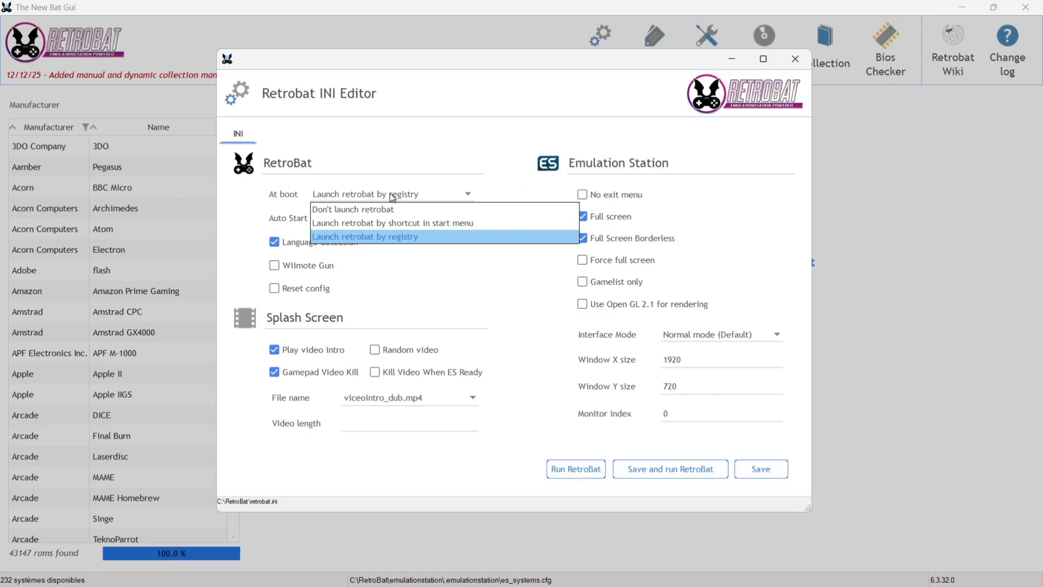
pyautogui.click(386, 208)
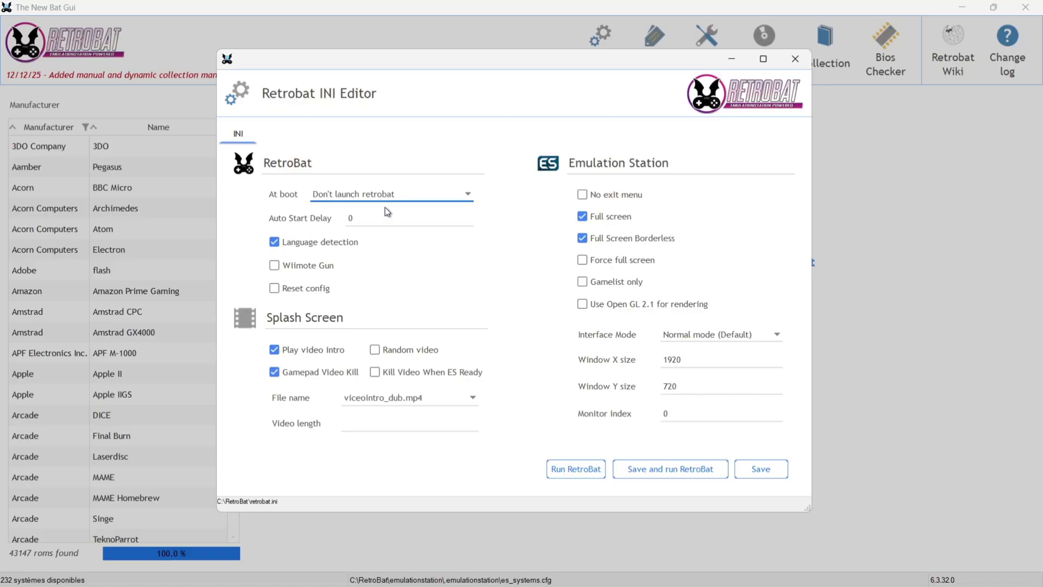
# - Set the Emulation Station Window X size to 720 and Window Y size to 210
pyautogui.moveTo(690, 285)
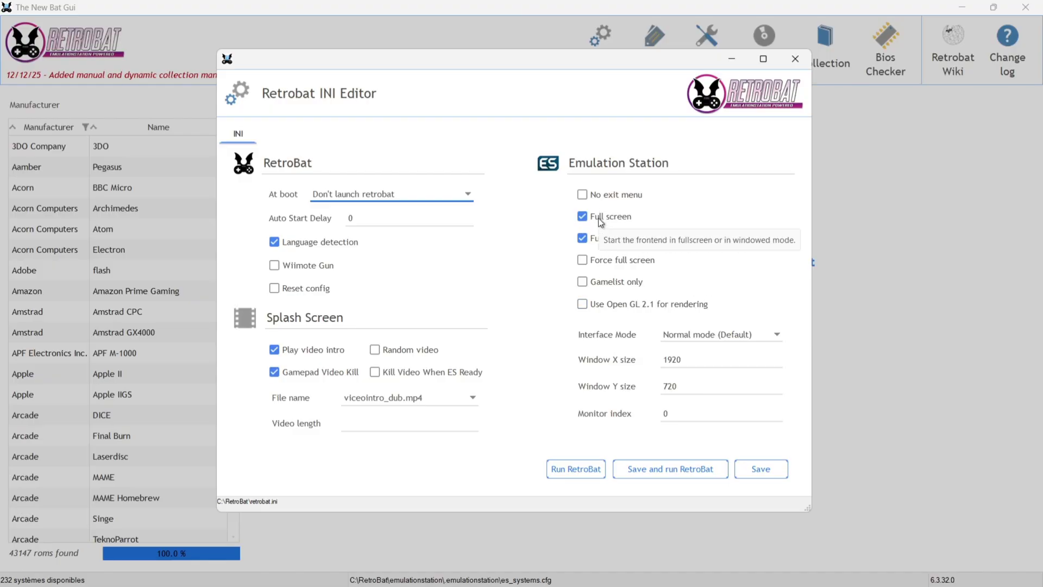
pyautogui.moveTo(672, 245)
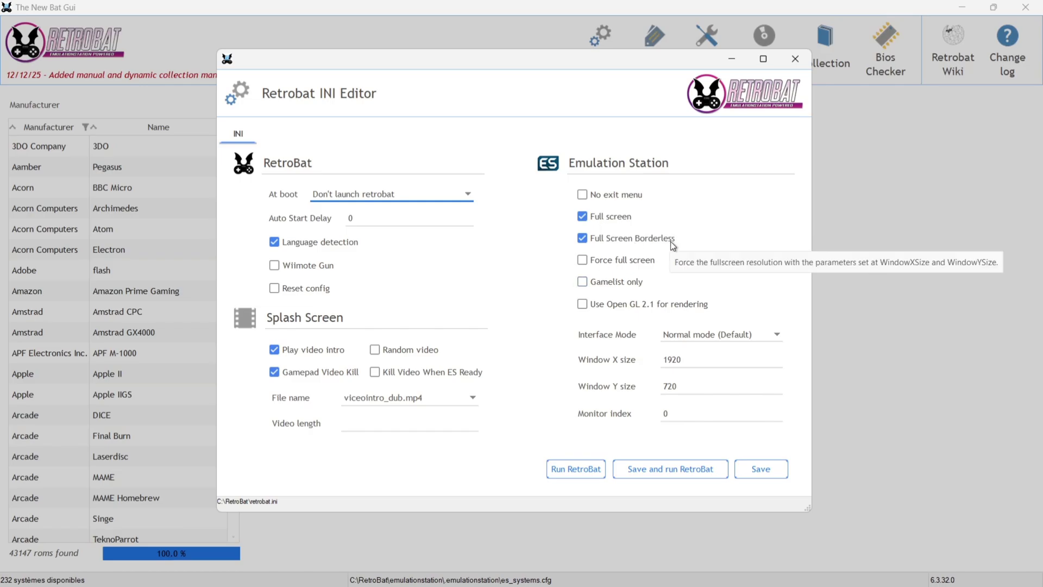
pyautogui.moveTo(700, 359)
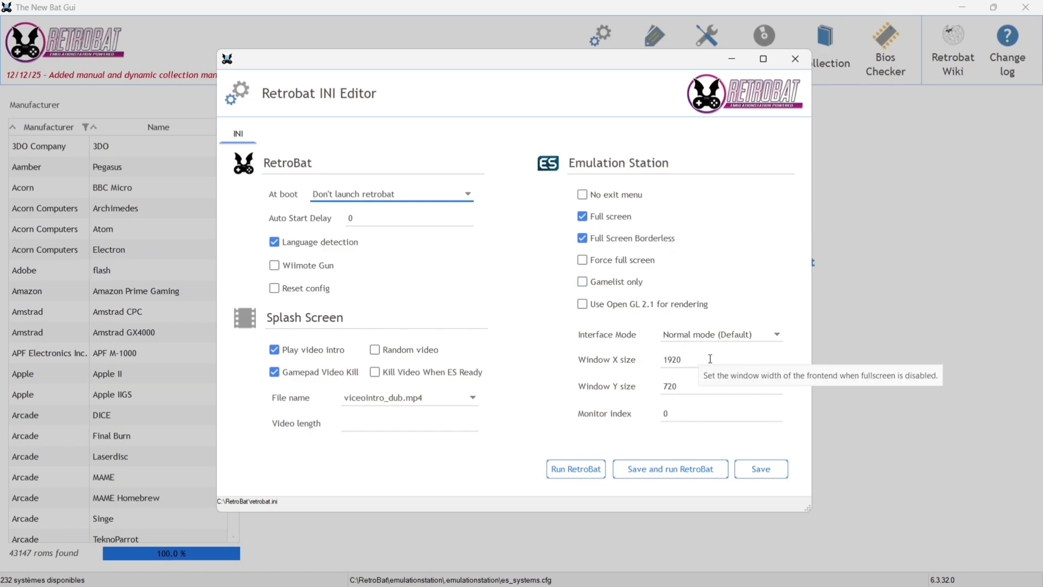
pyautogui.moveTo(685, 386)
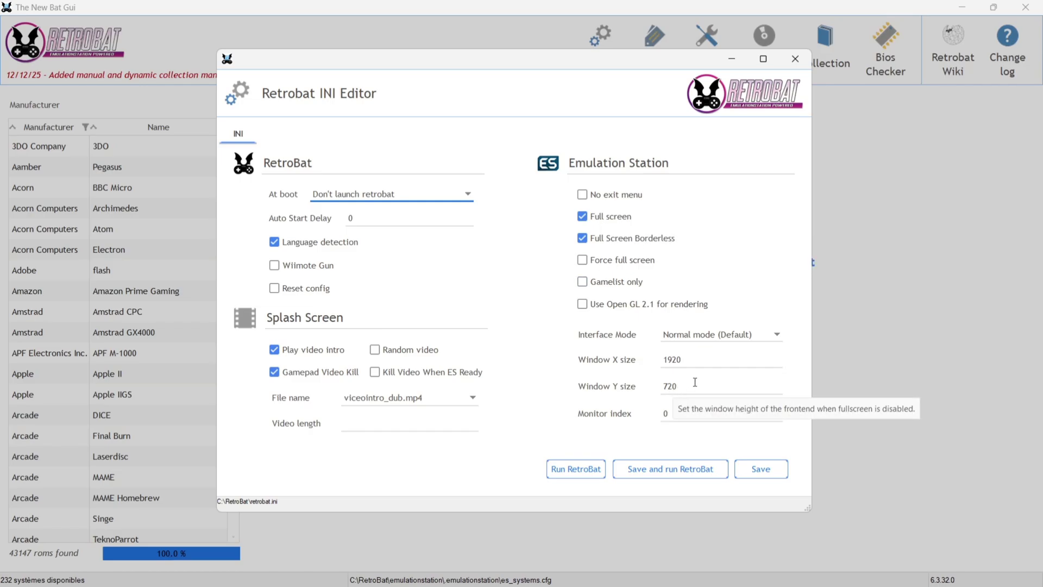
pyautogui.doubleClick(697, 361)
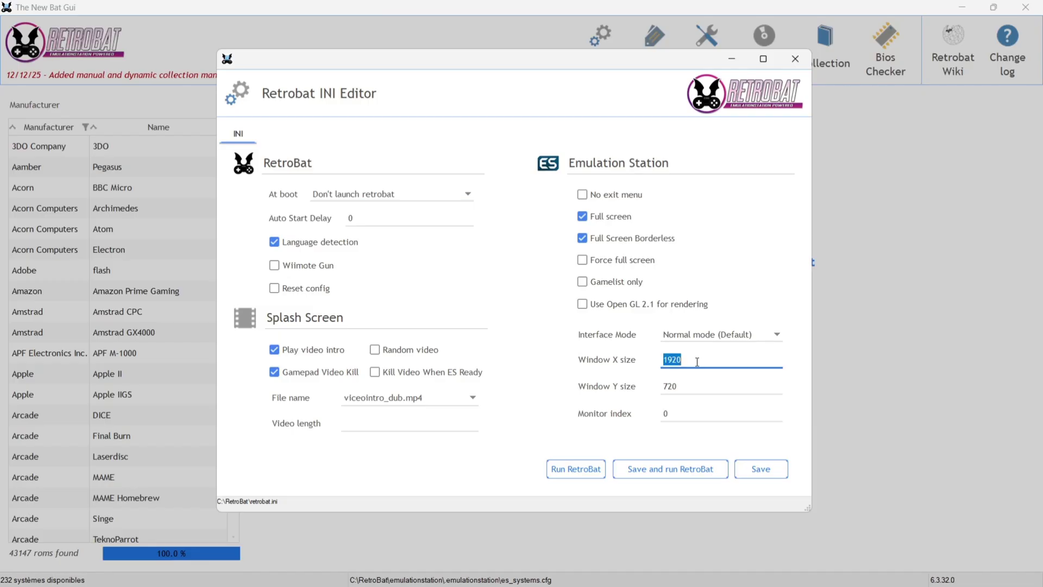
pyautogui.write('720')
pyautogui.click(687, 386)
pyautogui.doubleClick(683, 385)
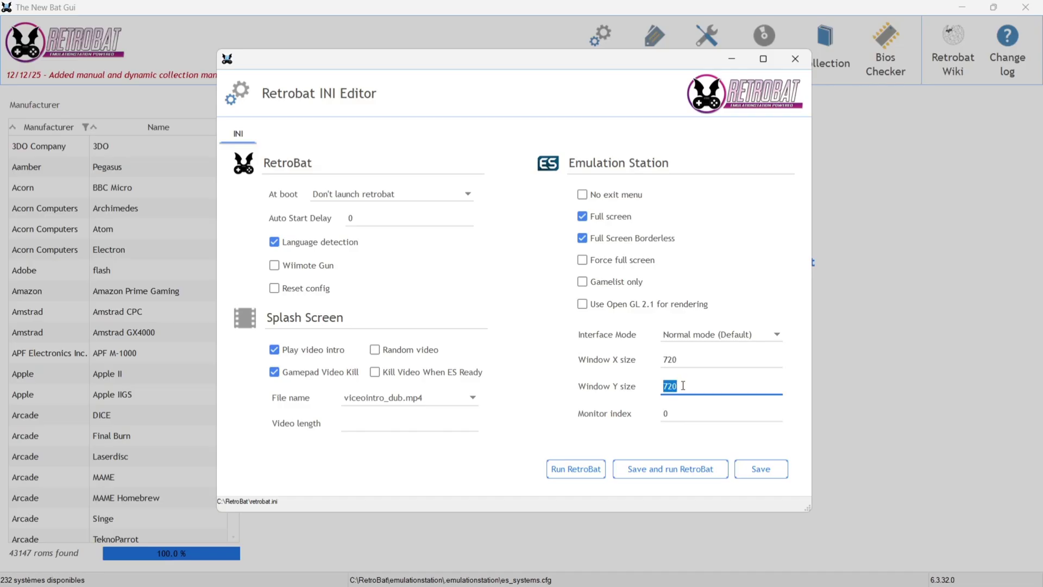
pyautogui.write('210')
# - Disable Full screen and Full Screen Borderless, then test the saved settings by running RetroBat and closing its window
pyautogui.click(581, 216)
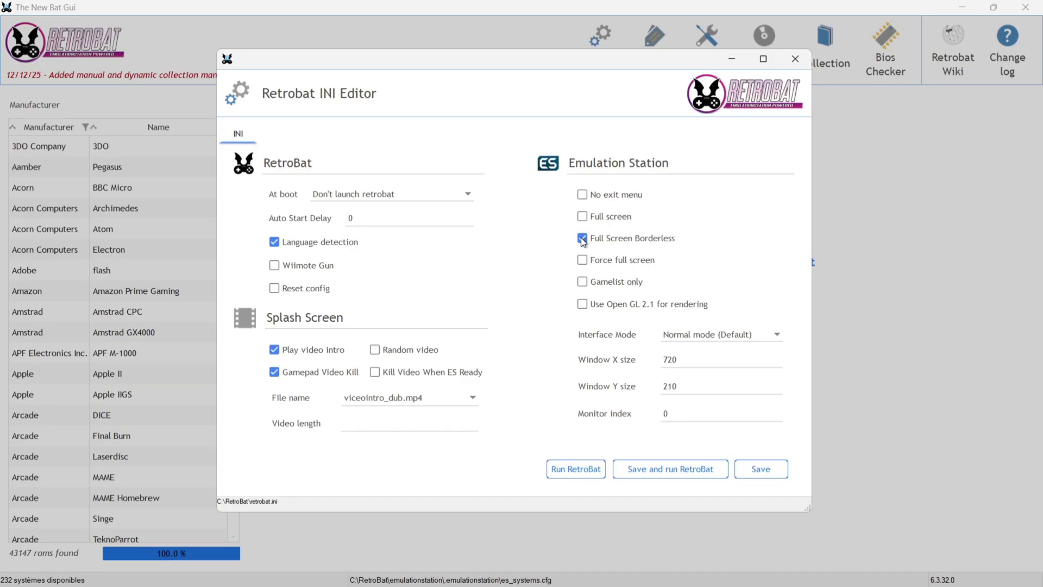
pyautogui.click(582, 239)
pyautogui.click(647, 468)
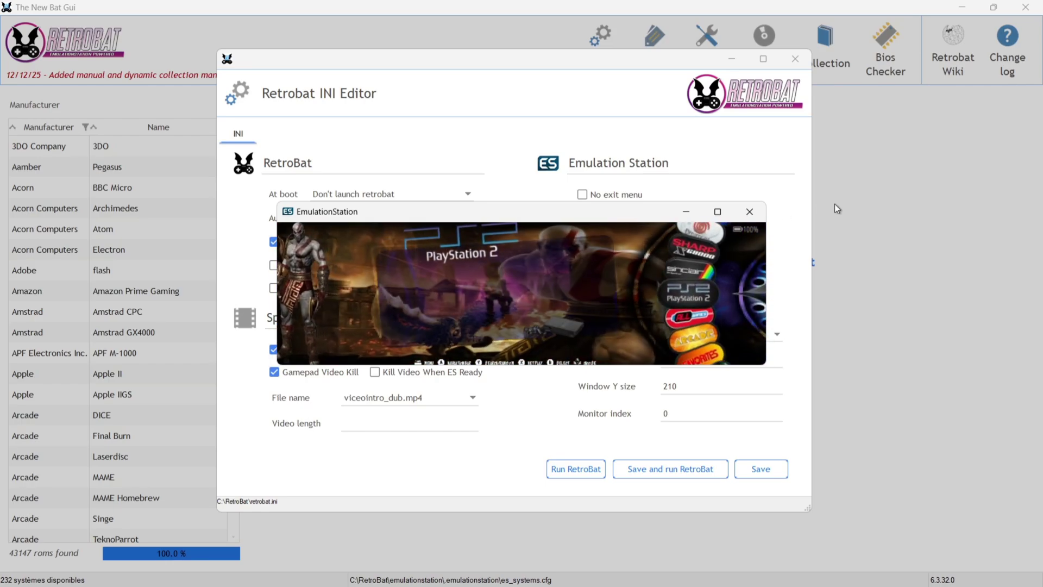
pyautogui.click(750, 212)
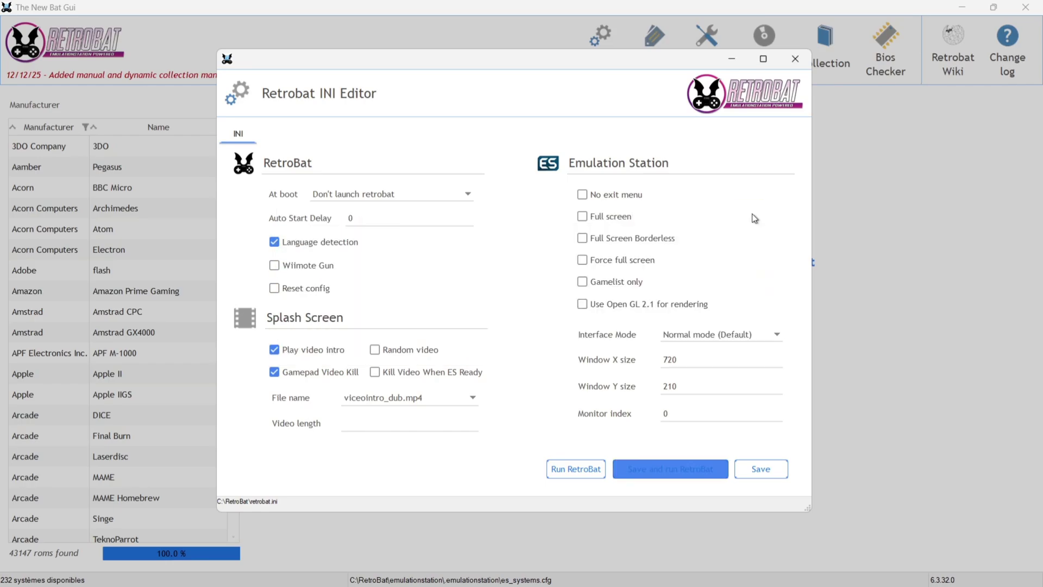
# - Set Window X size to 1080 and Window Y size to 720, then save the settings and run RetroBat
pyautogui.click(707, 358)
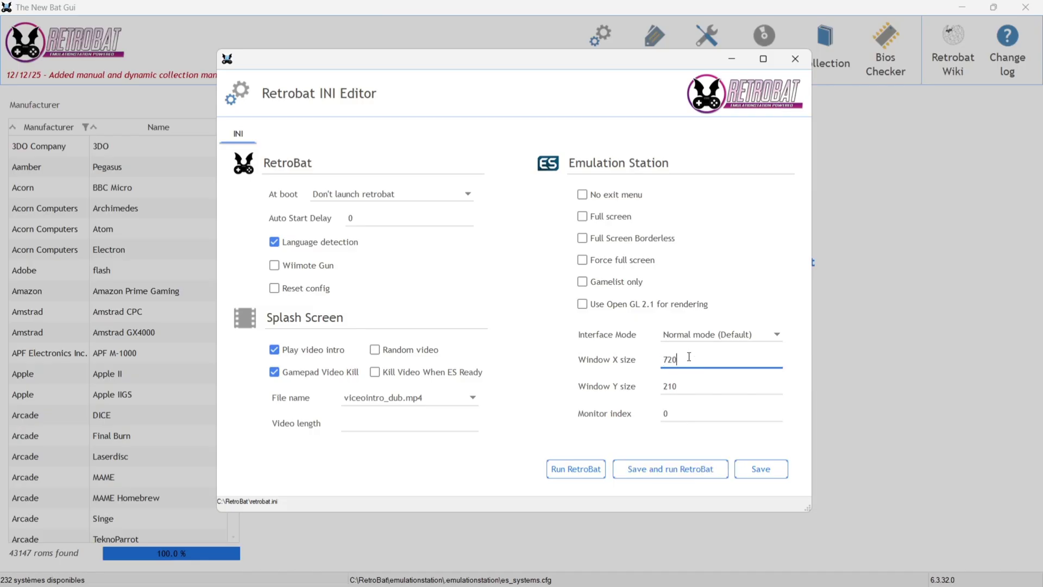
pyautogui.press('BackSpace')
pyautogui.press('BackSpace')
pyautogui.press('BackSpace')
pyautogui.write('1080')
pyautogui.click(690, 382)
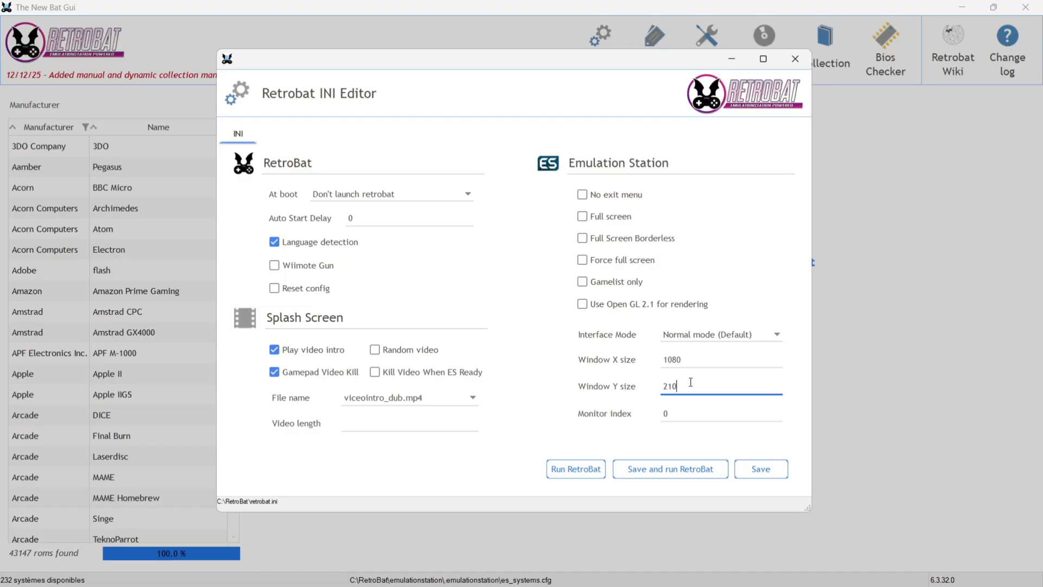
pyautogui.press('BackSpace')
pyautogui.press('BackSpace')
pyautogui.press('BackSpace')
pyautogui.write('720')
pyautogui.click(694, 470)
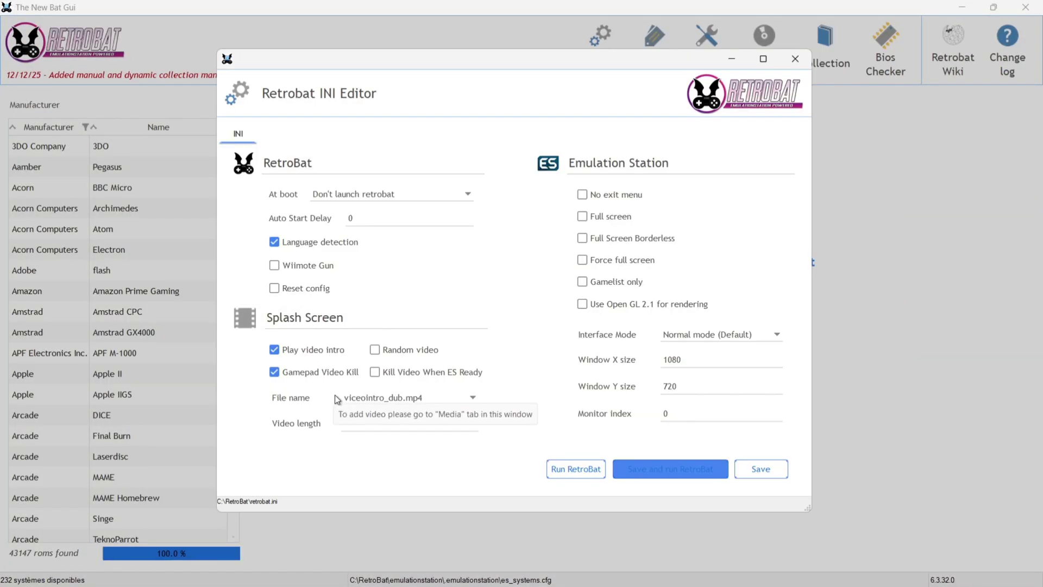
# - Set the splash screen video to viceointro_car.mp4 and test it by saving, running RetroBat and closing EmulationStation
pyautogui.click(455, 402)
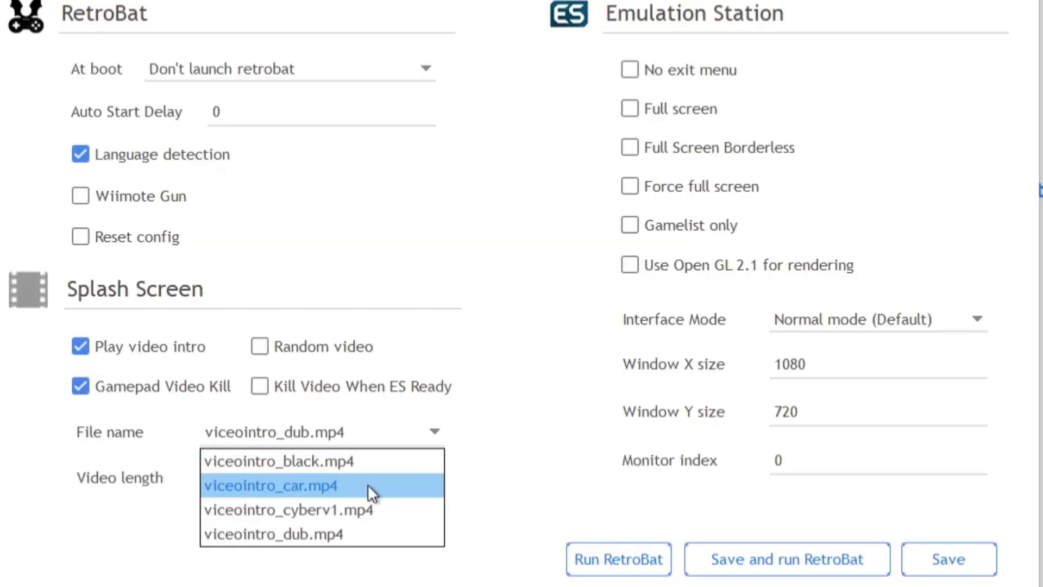
pyautogui.click(367, 484)
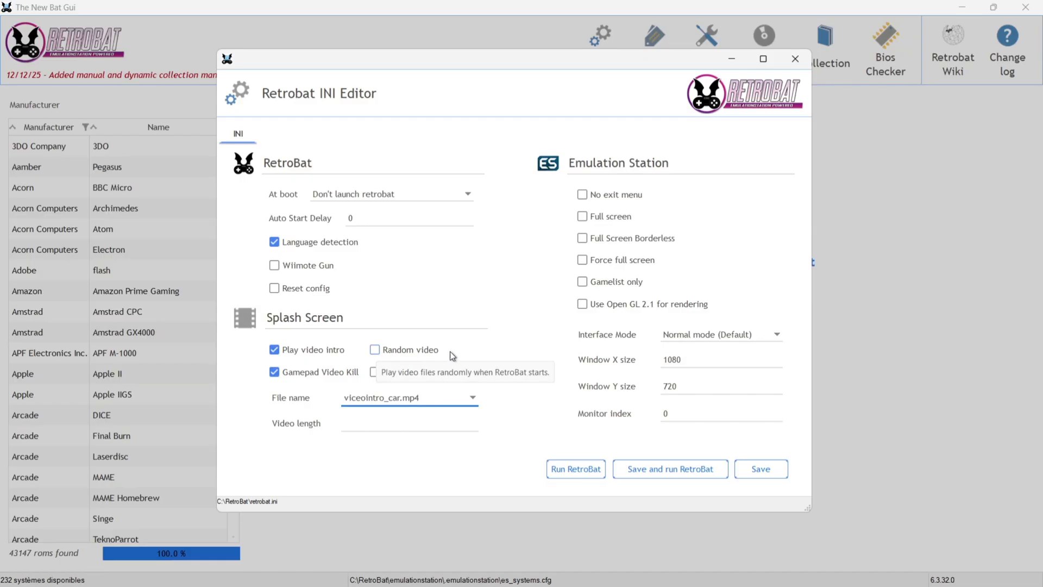
pyautogui.click(708, 478)
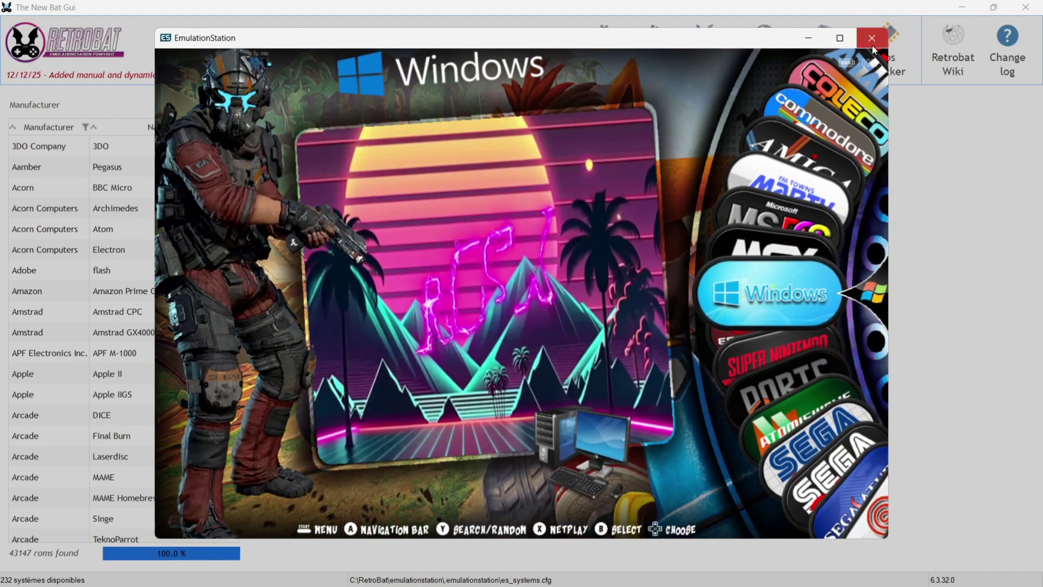
pyautogui.click(872, 44)
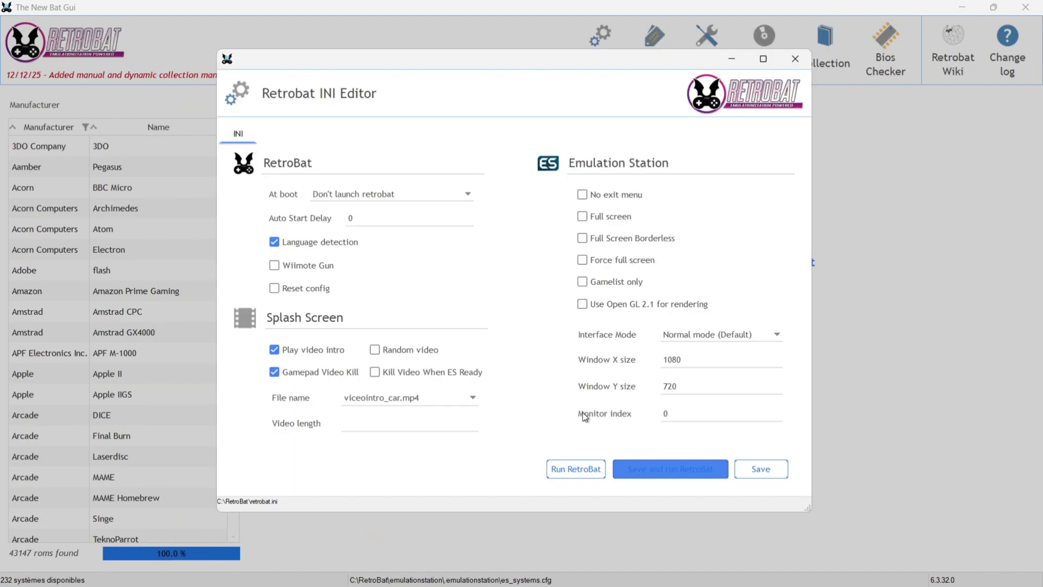
# - Set the splash screen video file to viceointro_black.mp4
pyautogui.click(432, 399)
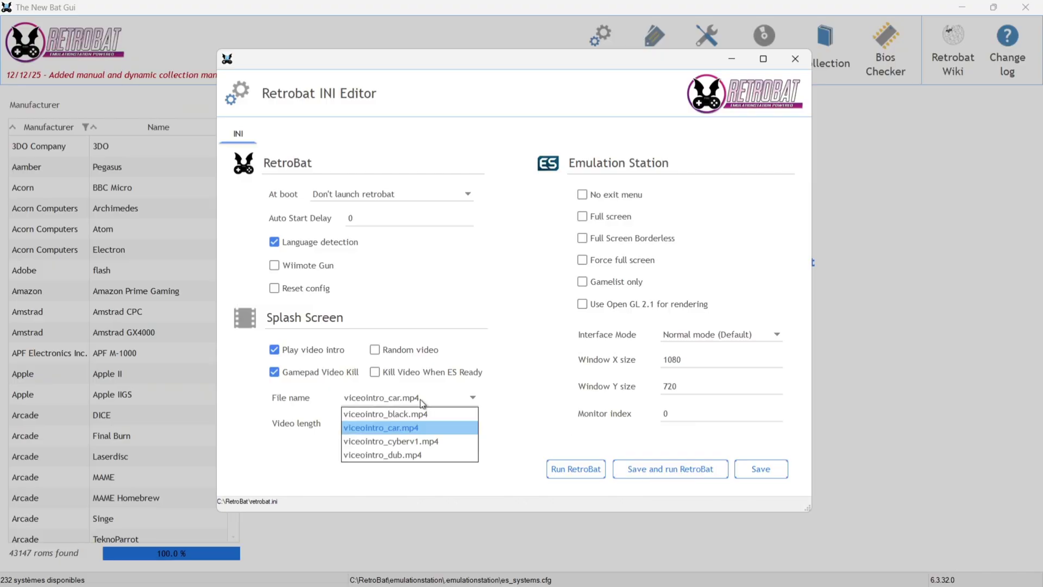
pyautogui.click(449, 414)
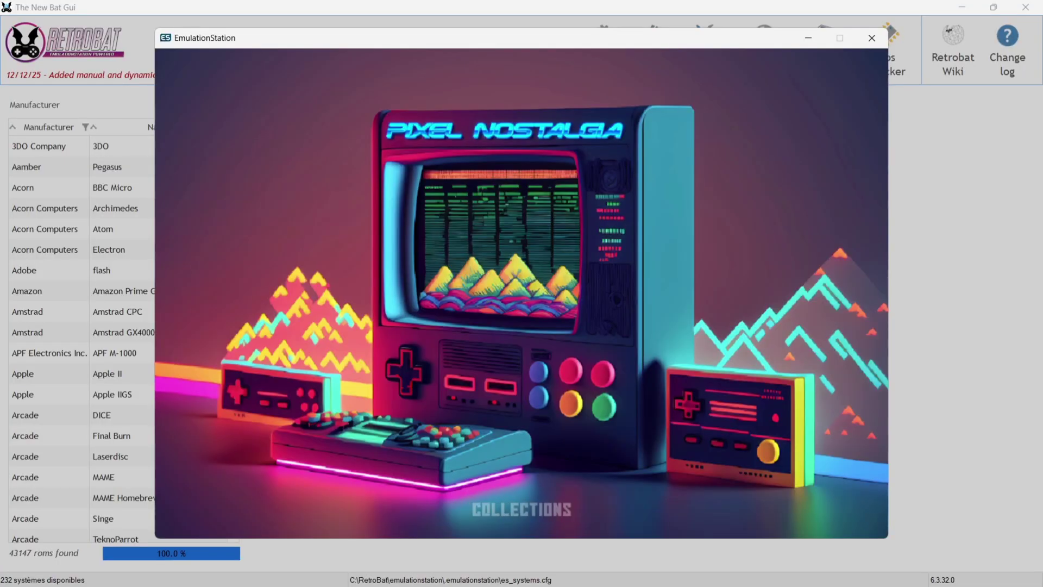
# - Set the Interface Mode to Kid mode, then test it by saving, running RetroBat and closing EmulationStation
pyautogui.hotkey('alt', 'F4')
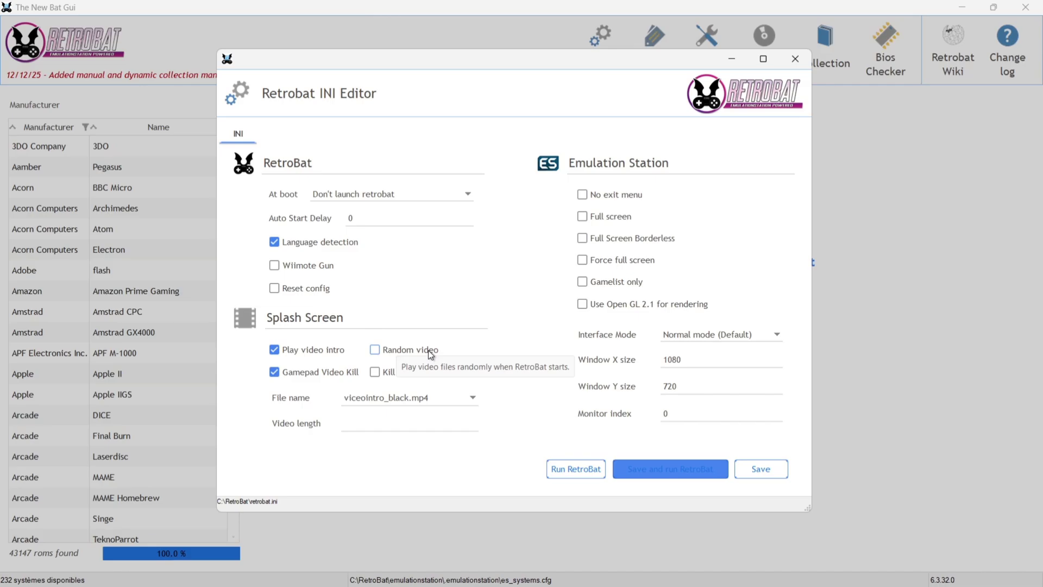
pyautogui.click(711, 334)
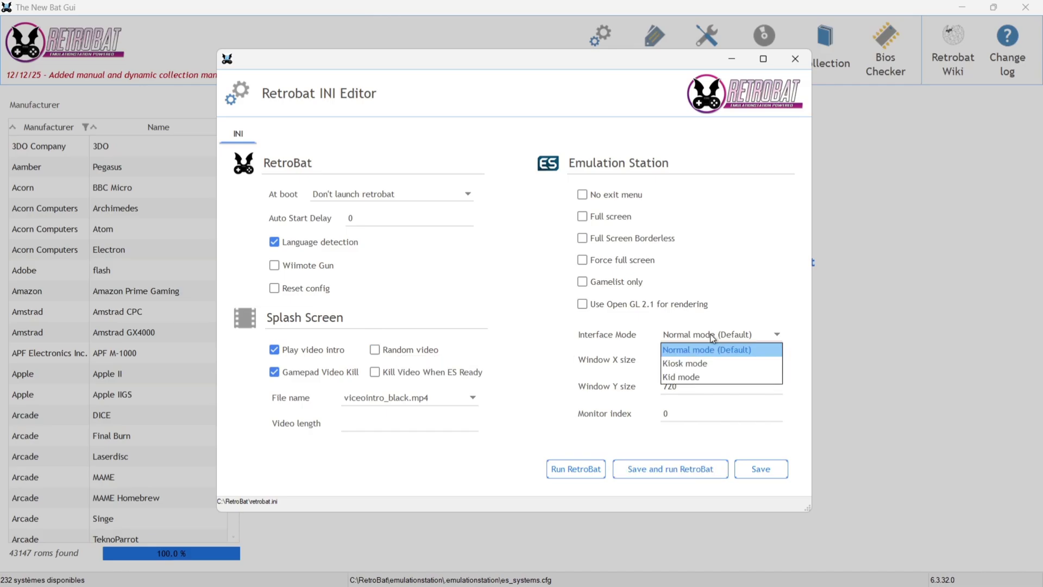
pyautogui.click(737, 375)
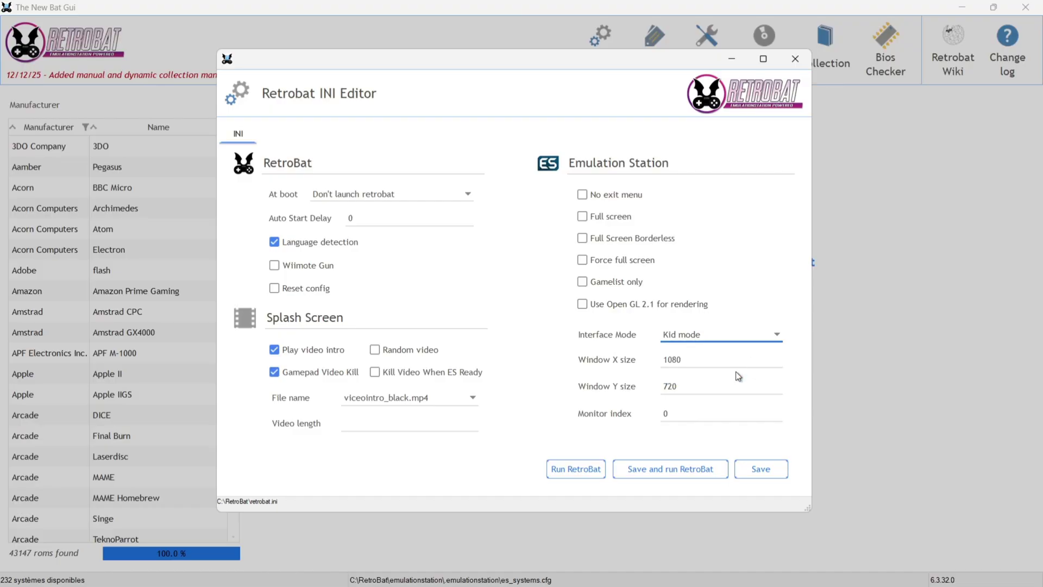
pyautogui.click(687, 472)
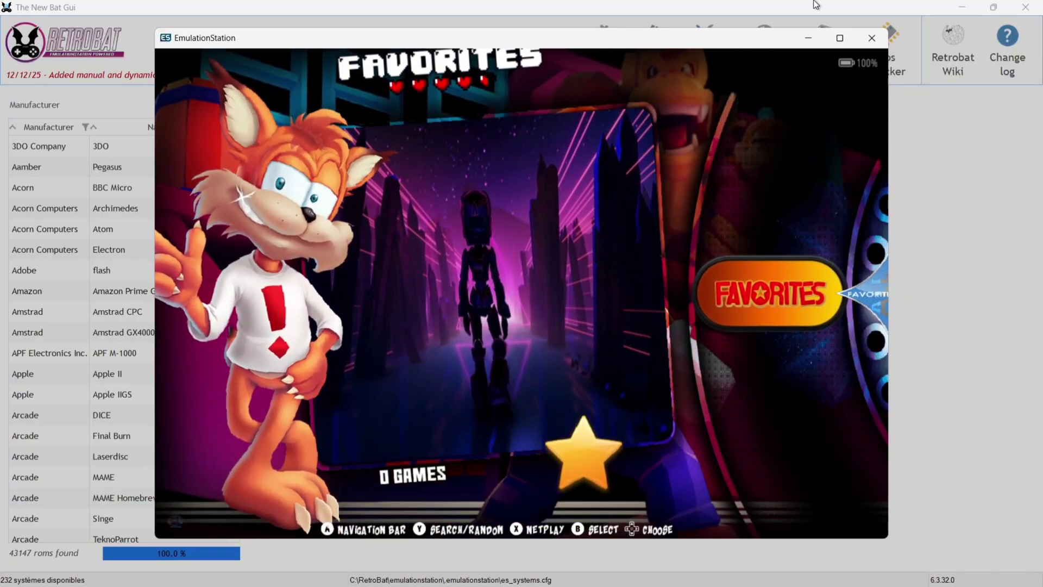
pyautogui.click(872, 38)
# - Set the Interface Mode to Normal mode (Default) and save the configuration
pyautogui.click(713, 336)
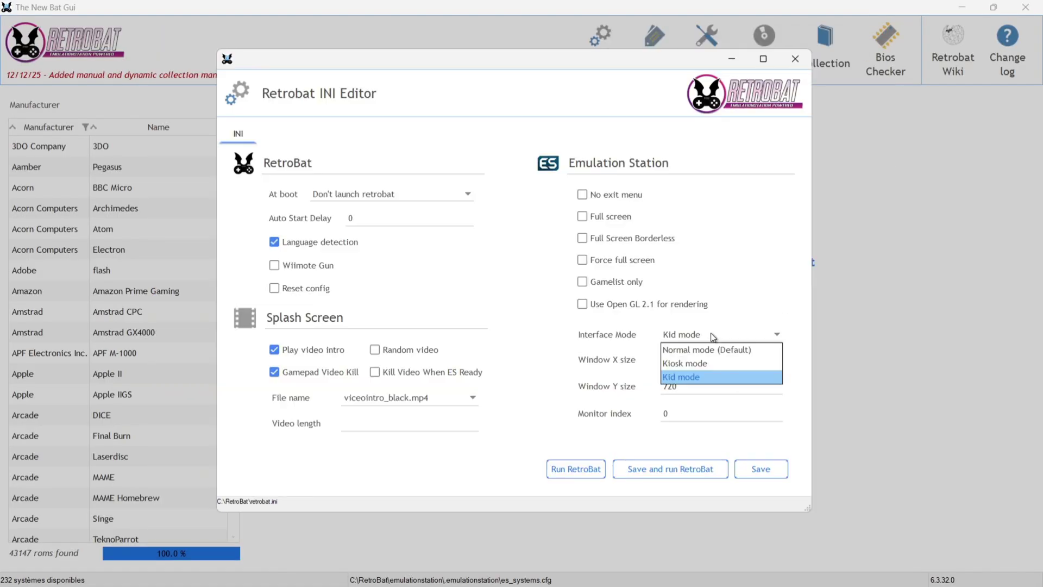
pyautogui.click(712, 349)
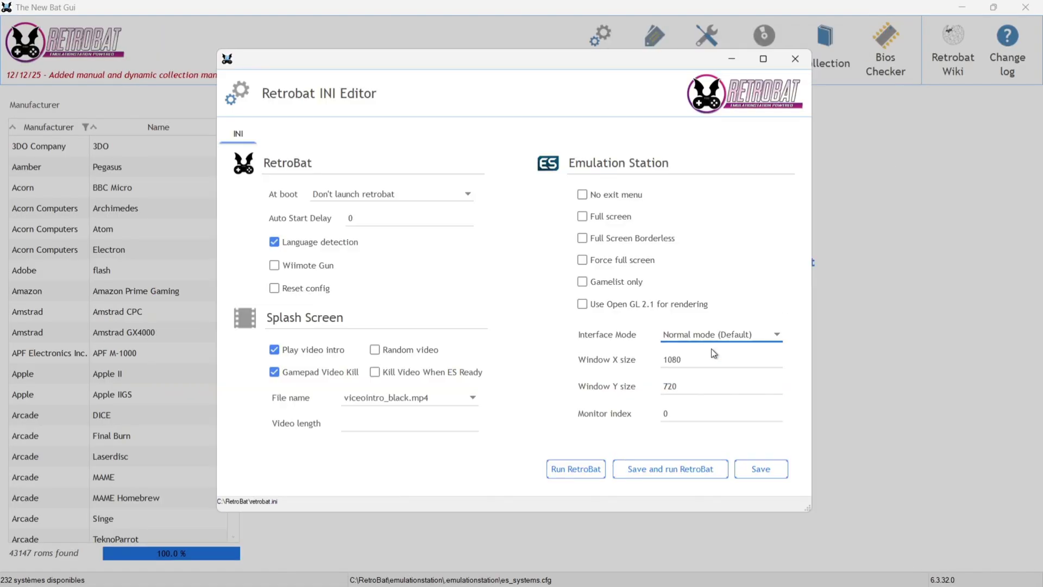
pyautogui.click(760, 468)
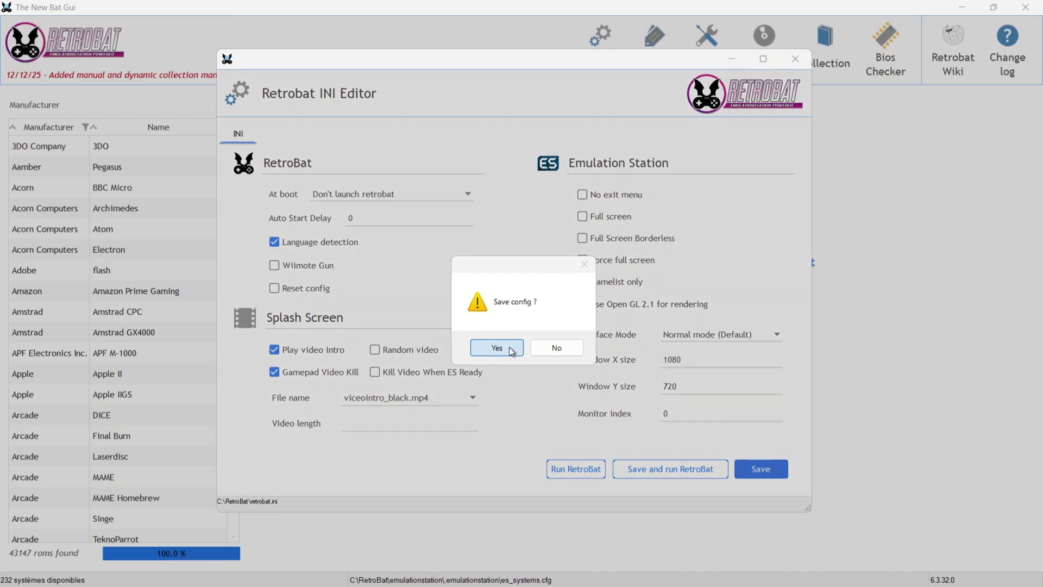
pyautogui.click(497, 348)
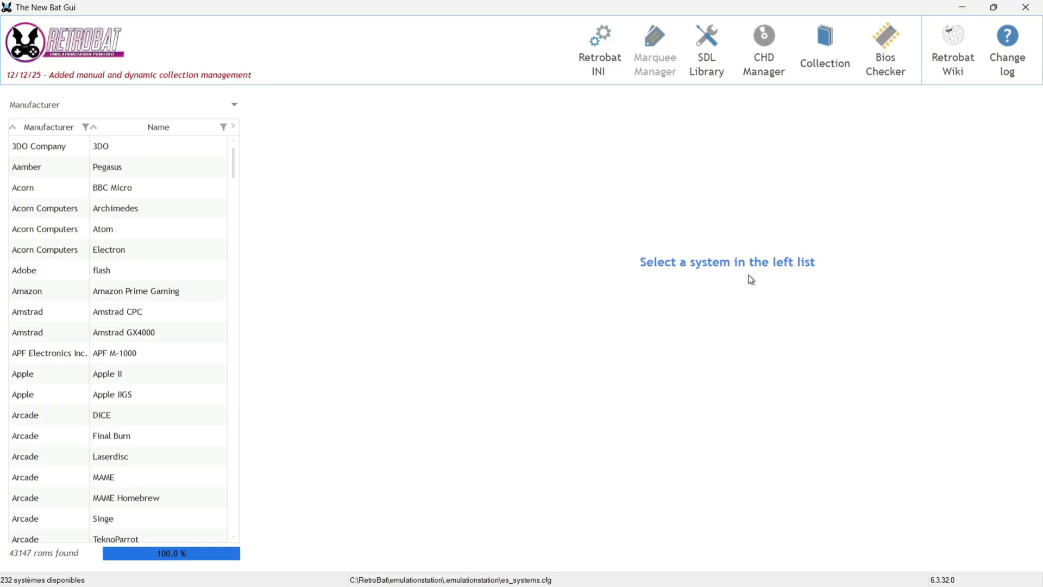
# - Close BatGui and delete retrobat.ini from the folder that contains RetroBat.exe
pyautogui.click(1026, 7)
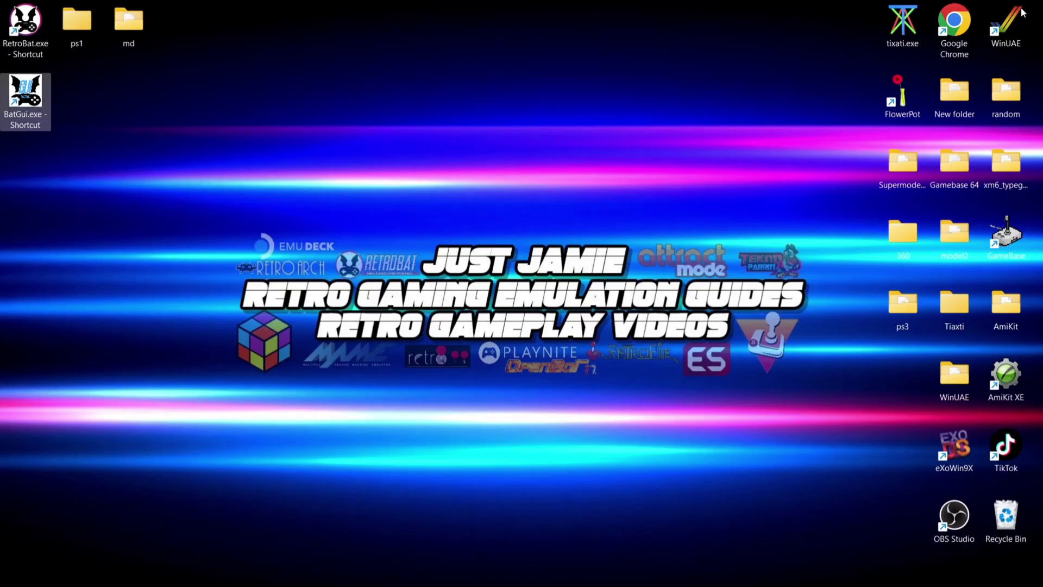
pyautogui.rightClick(26, 35)
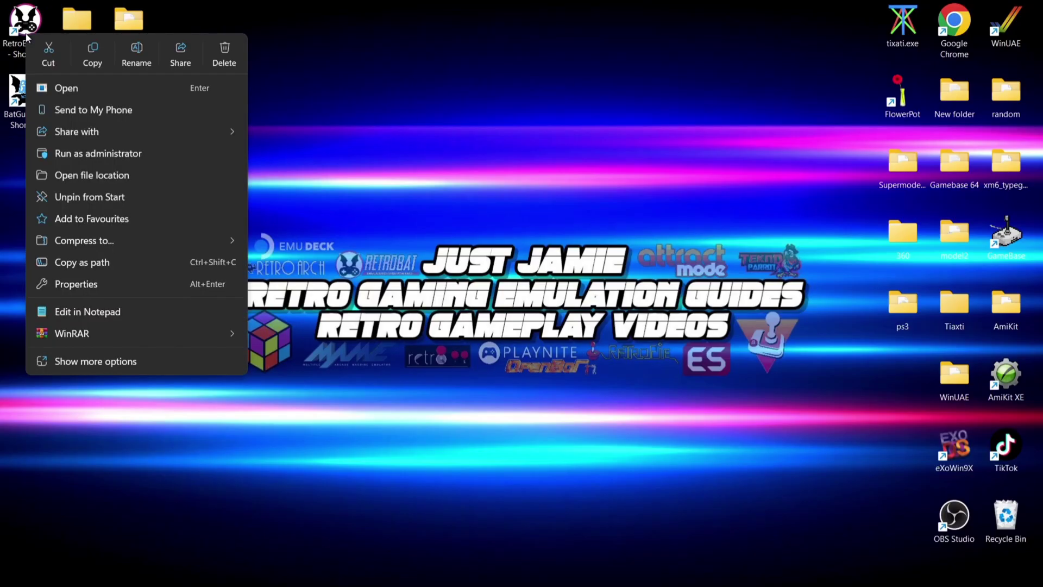
pyautogui.click(97, 174)
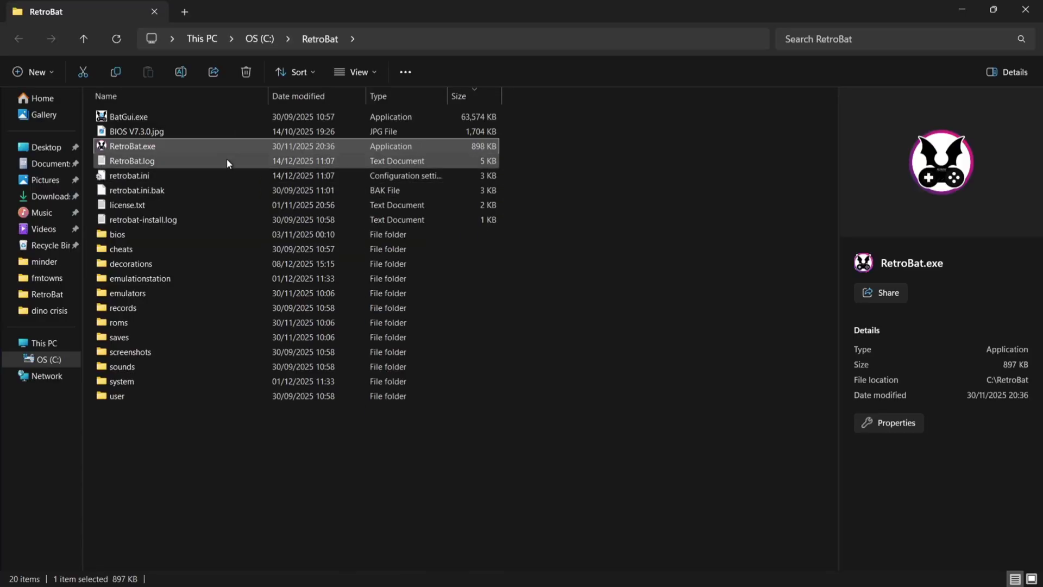
pyautogui.click(230, 175)
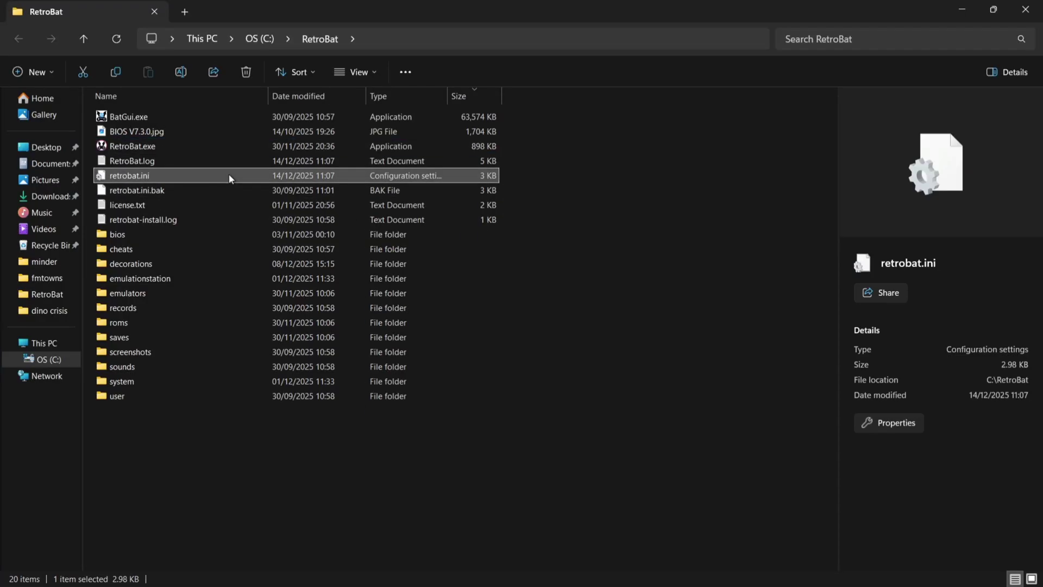
pyautogui.rightClick(229, 174)
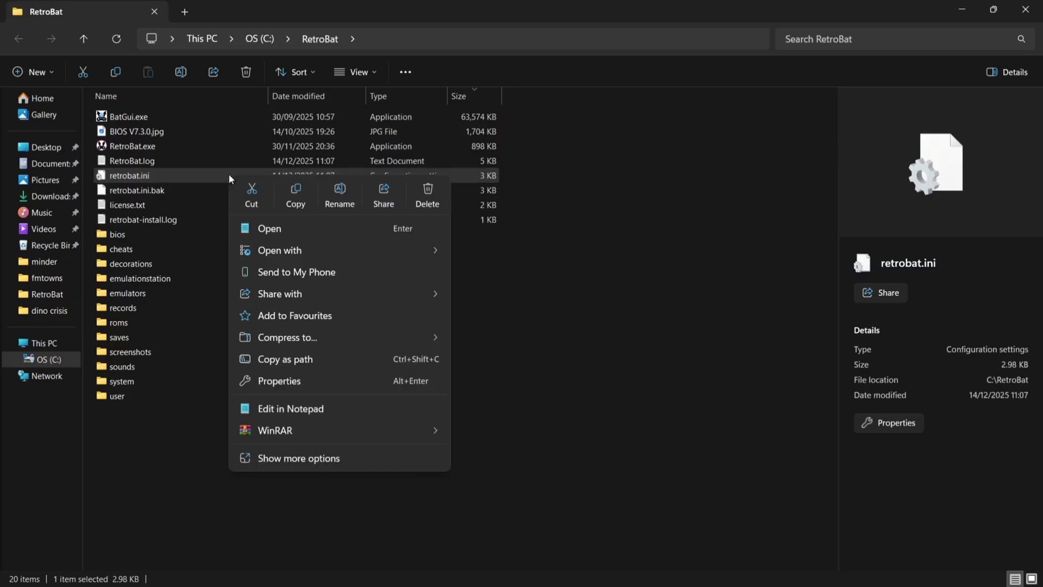
pyautogui.click(419, 191)
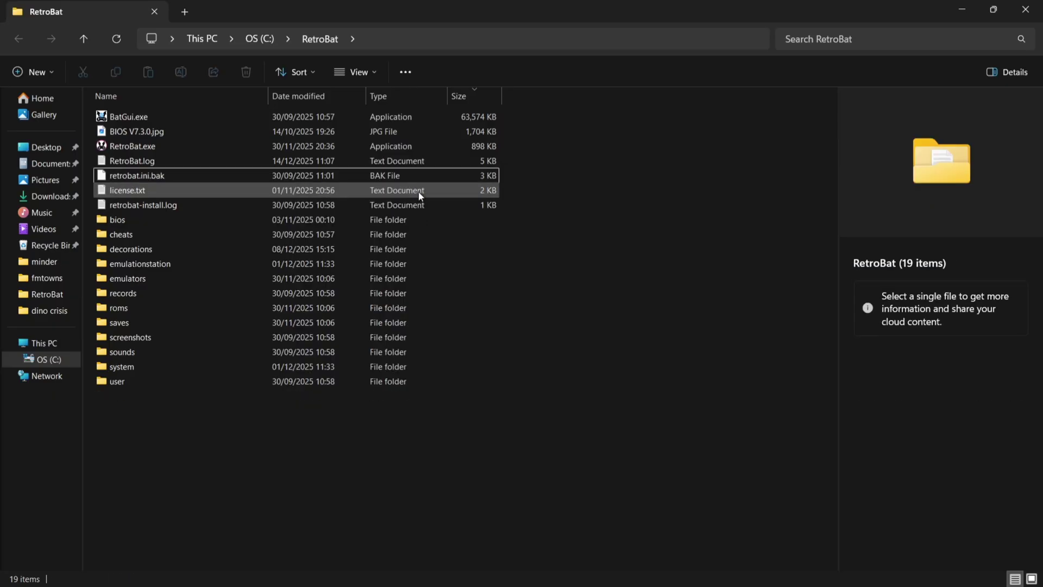
# - Regenerate retrobat.ini by launching BatGui and then running and quitting RetroBat from its folder, and select the new file
pyautogui.doubleClick(147, 124)
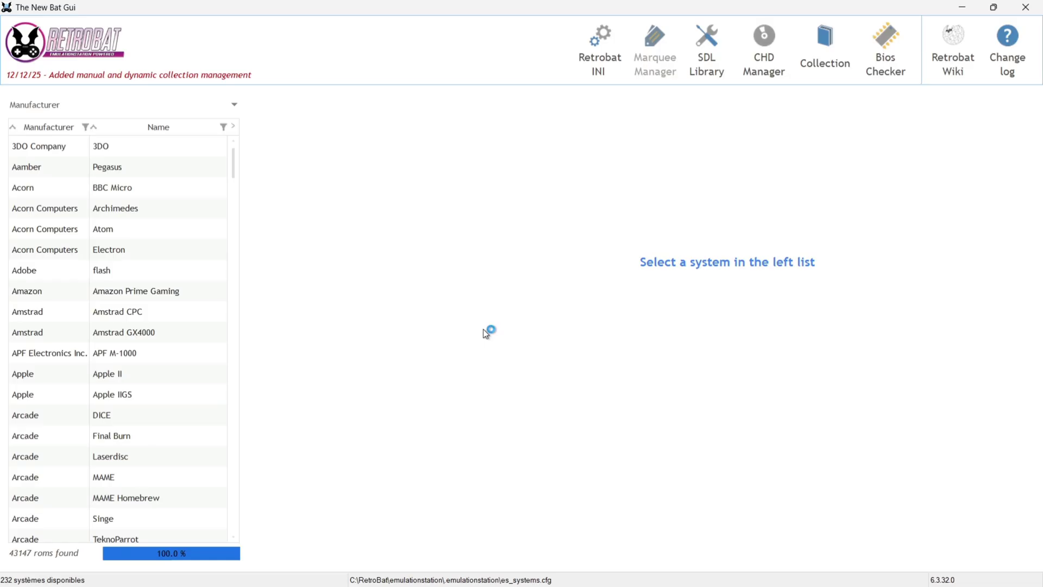
pyautogui.hotkey('alt', 'Tab')
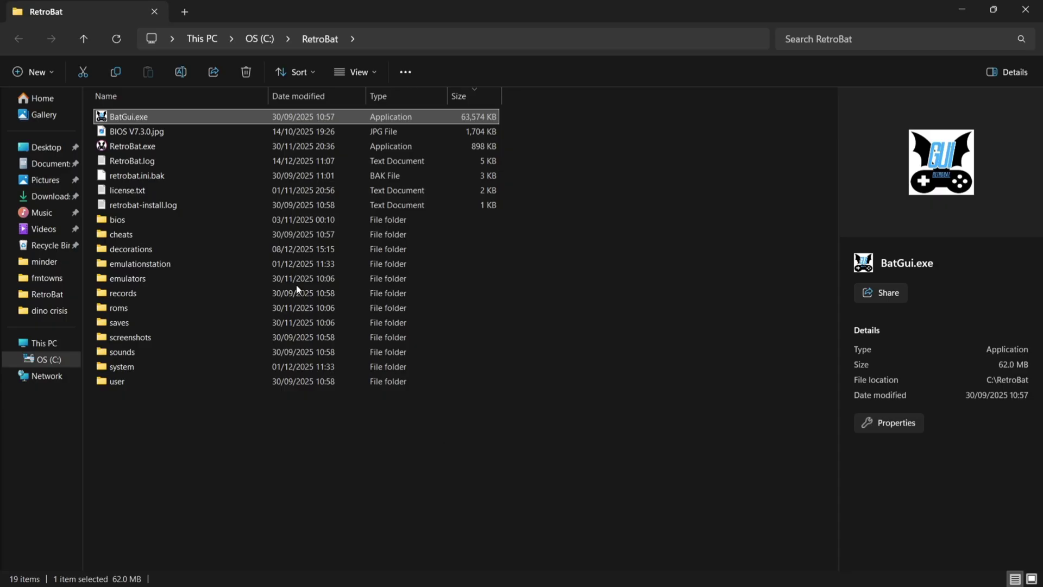
pyautogui.moveTo(155, 144)
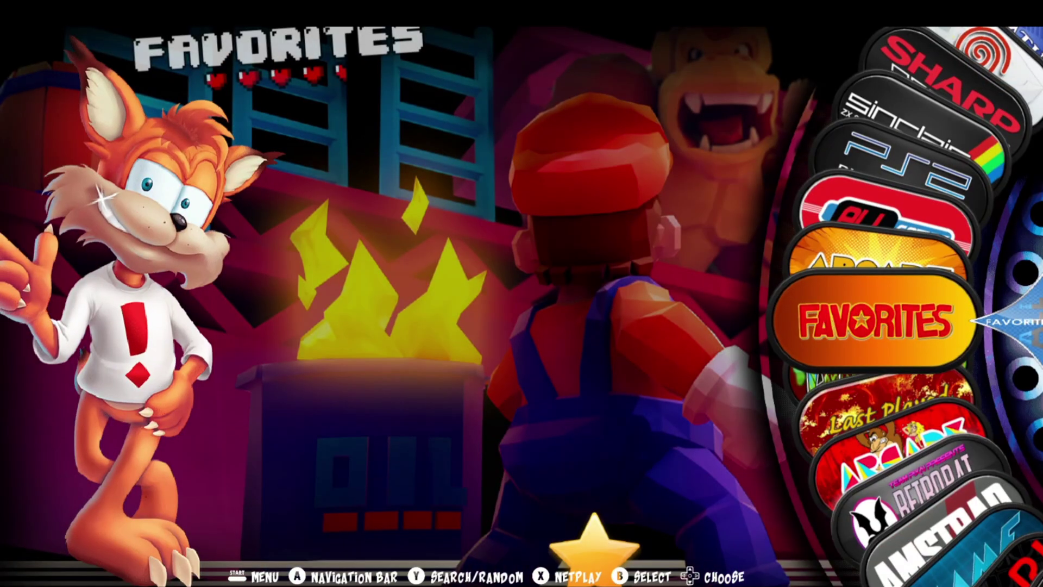
pyautogui.press('Escape')
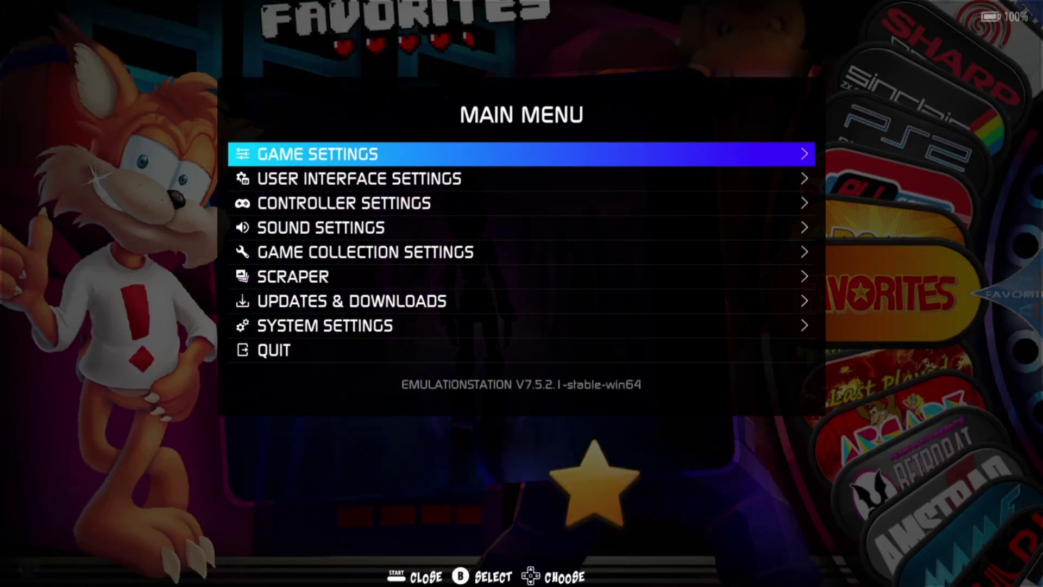
pyautogui.press('Up')
pyautogui.press('Return')
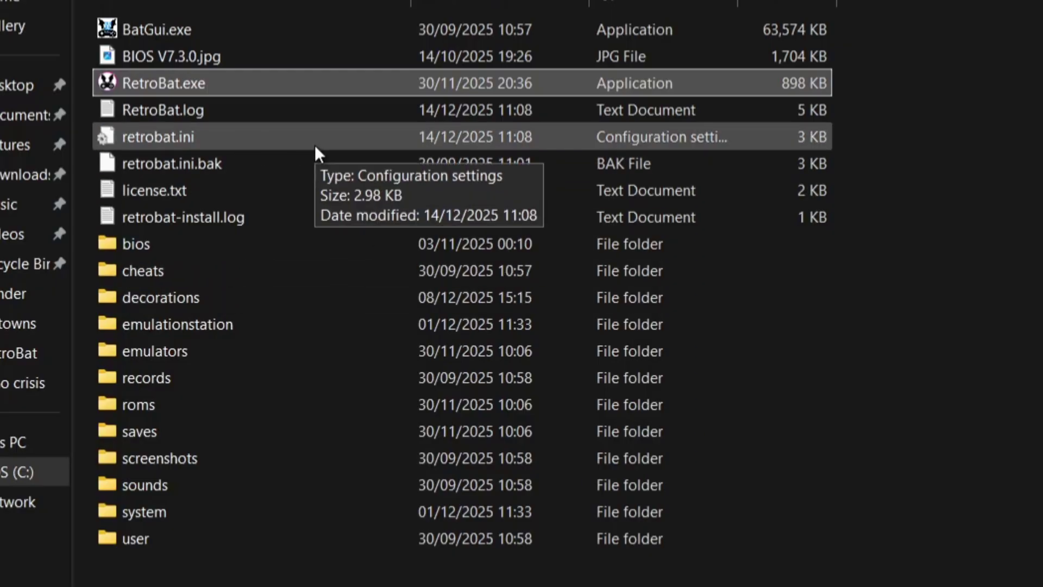
pyautogui.click(315, 144)
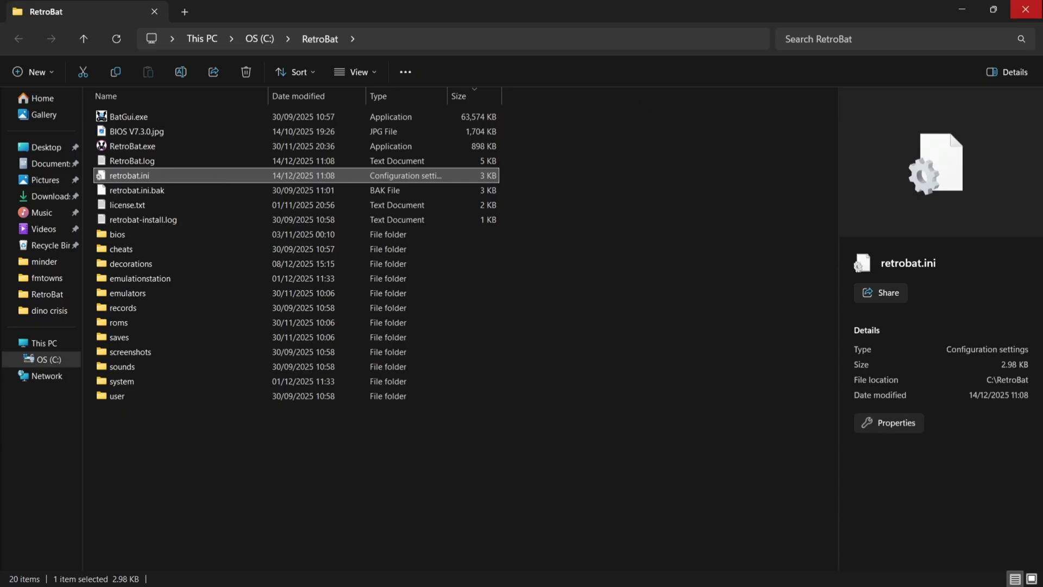
# - Reopen BatGui and look through the gamepad SDL input library versions, then save and close the SDL Library window
pyautogui.click(1026, 10)
pyautogui.doubleClick(25, 23)
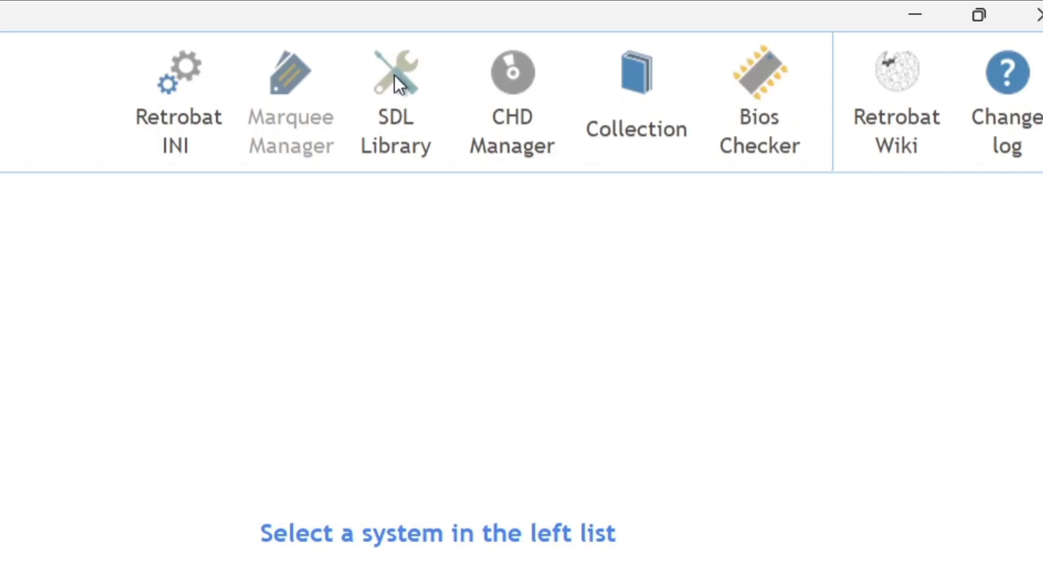
pyautogui.click(400, 67)
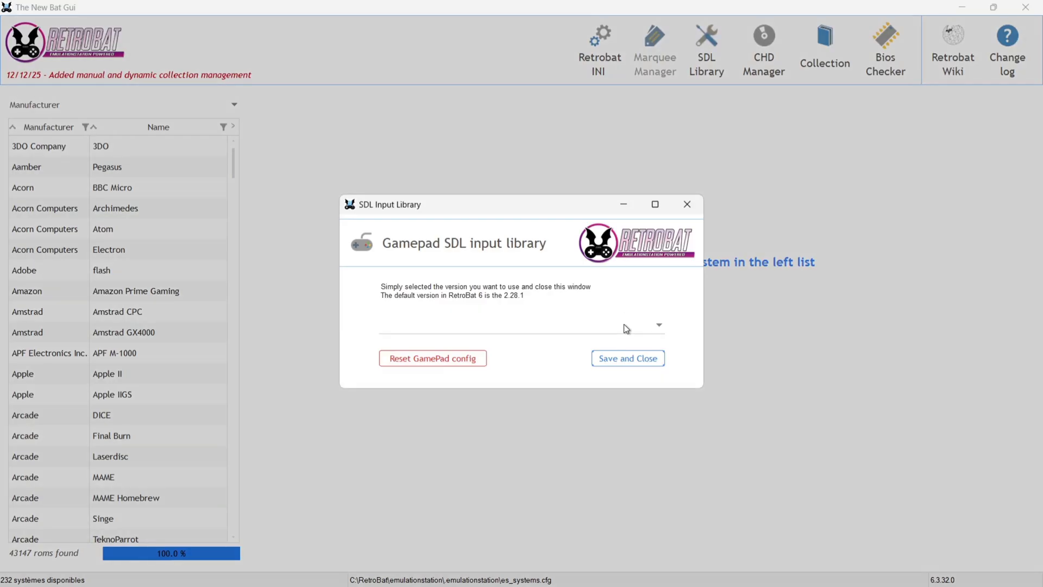
pyautogui.click(651, 328)
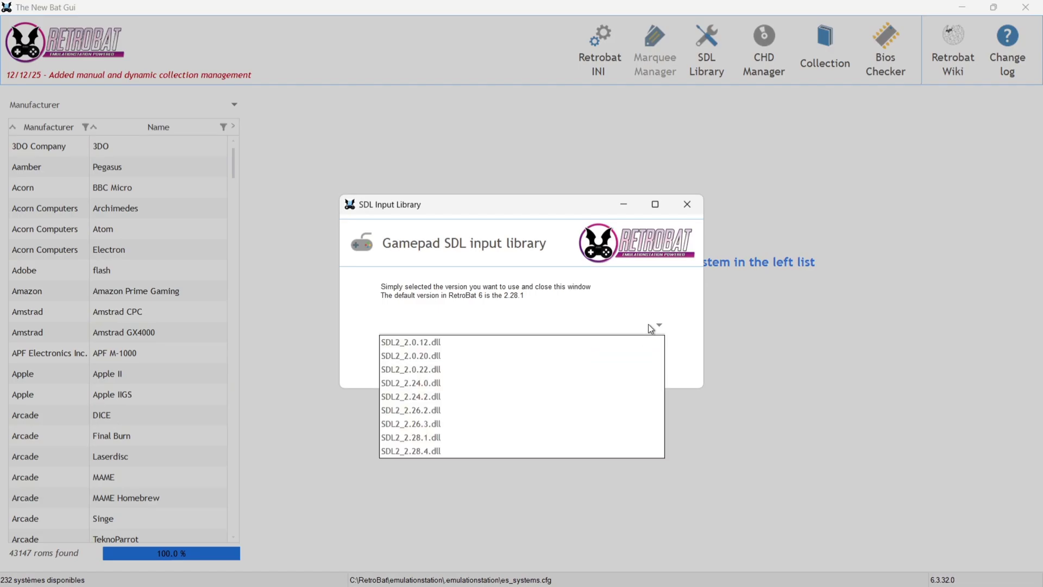
pyautogui.click(554, 426)
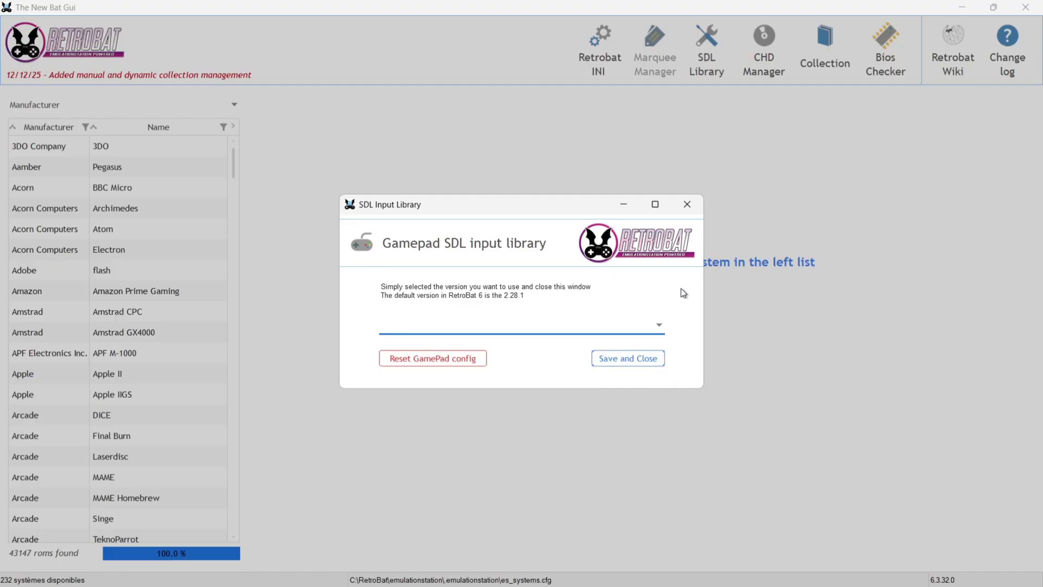
pyautogui.click(633, 365)
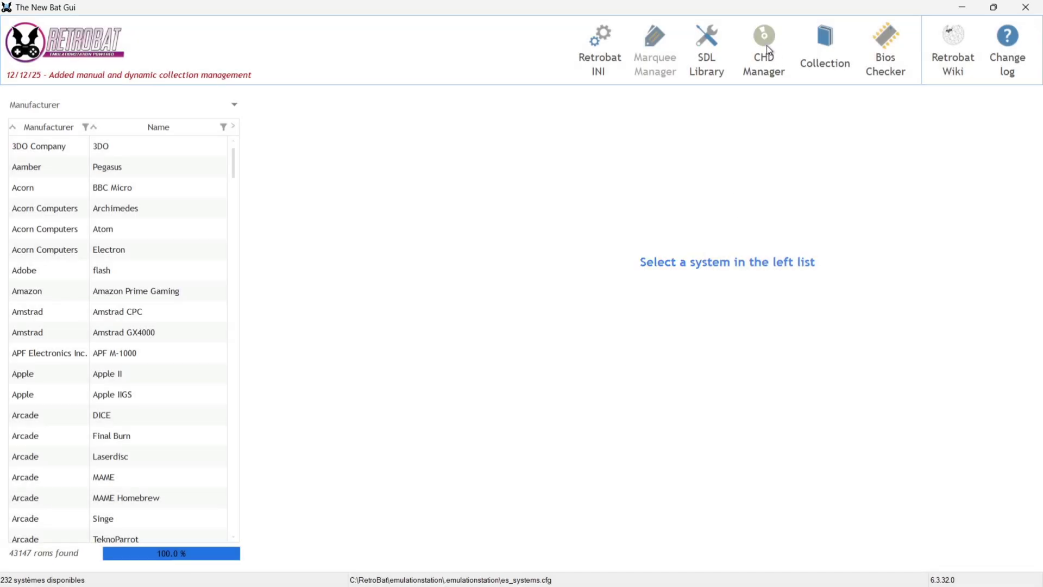
# - In CHD Manager, choose Raiden Project, The (Europe).cue from the desktop's ps1 folder as the source for single-file CHD conversion
pyautogui.click(768, 45)
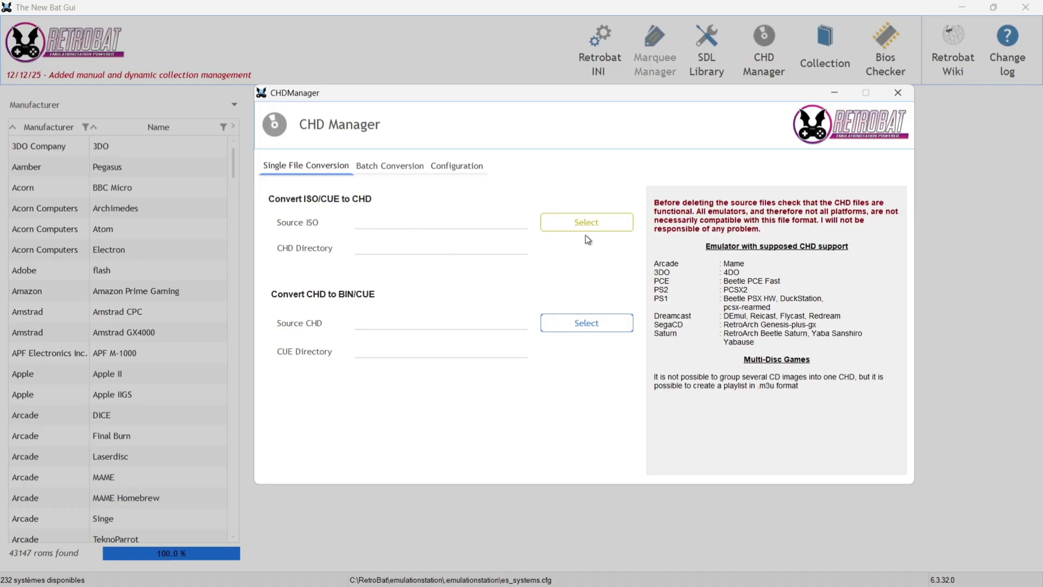
pyautogui.click(591, 226)
pyautogui.click(304, 222)
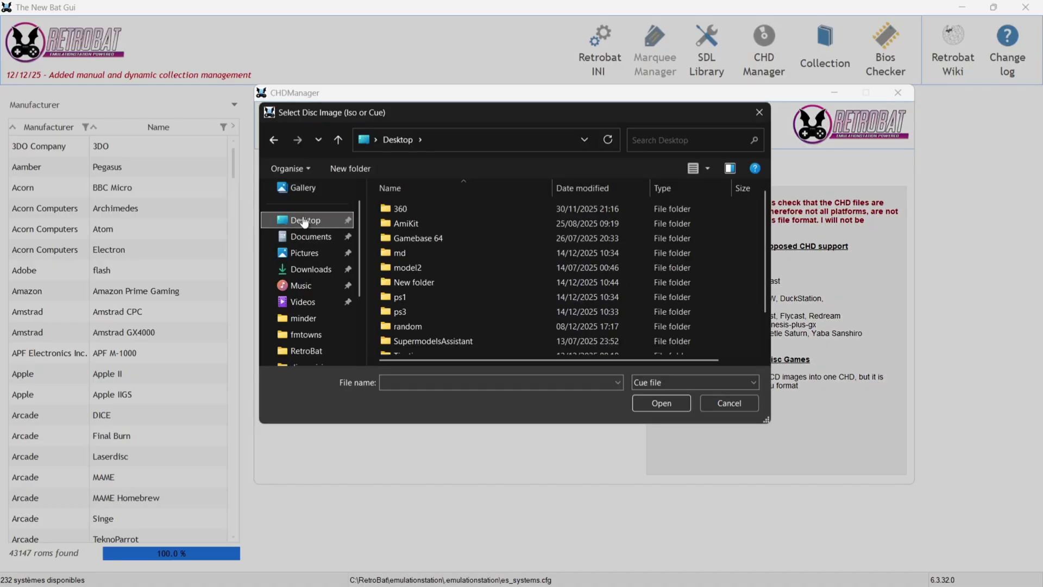
pyautogui.doubleClick(428, 295)
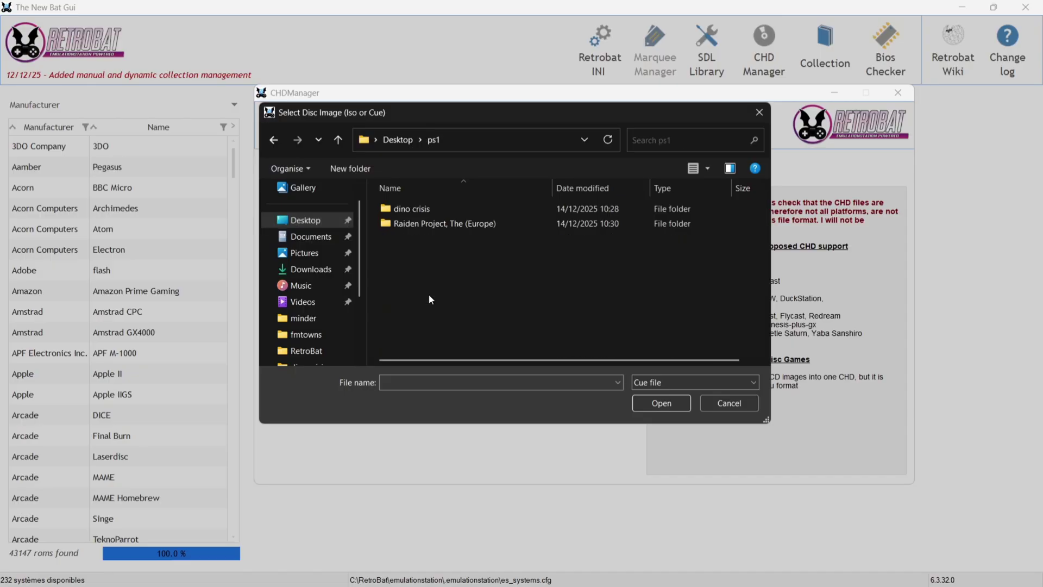
pyautogui.doubleClick(427, 224)
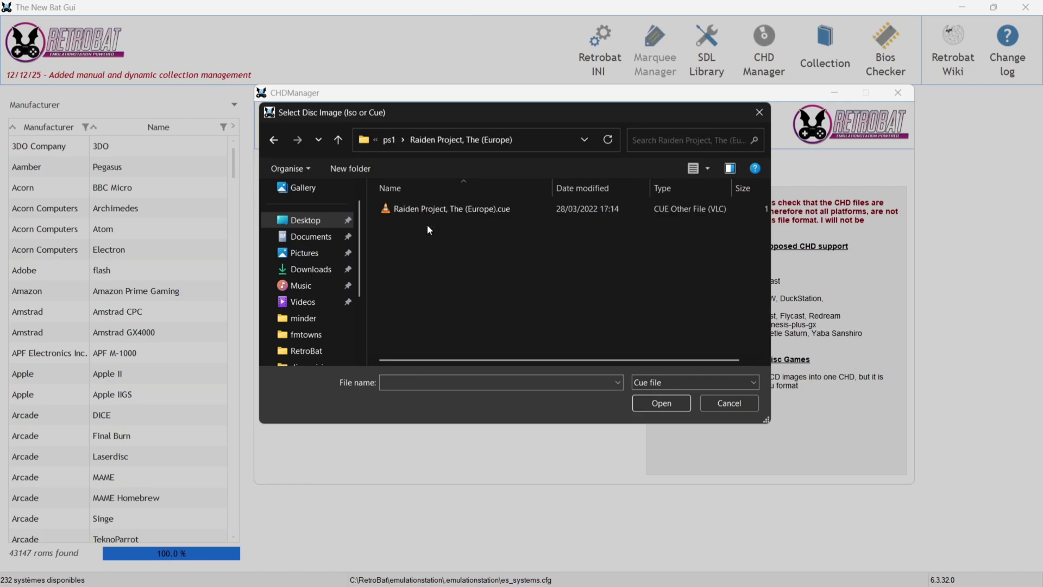
pyautogui.doubleClick(485, 210)
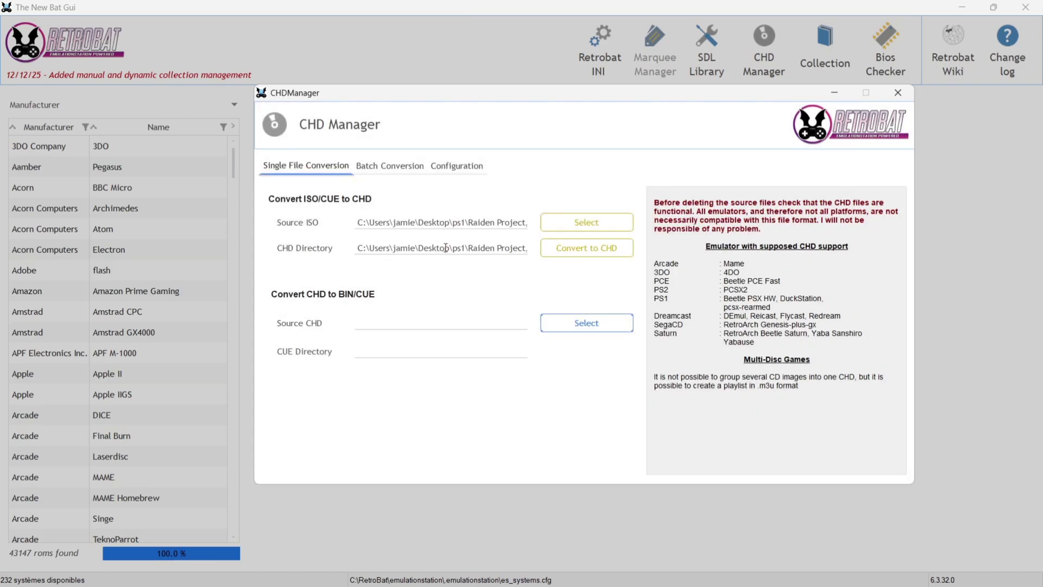
# - Check the CHD output path and convert the disc image to CHD, then close CHD Manager and BatGui
pyautogui.tripleClick(475, 247)
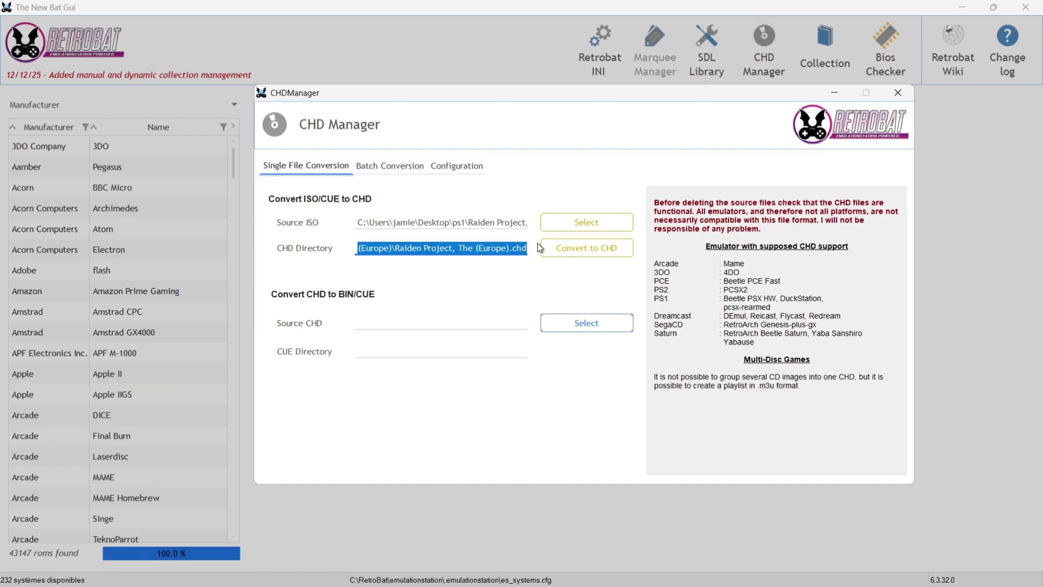
pyautogui.click(463, 249)
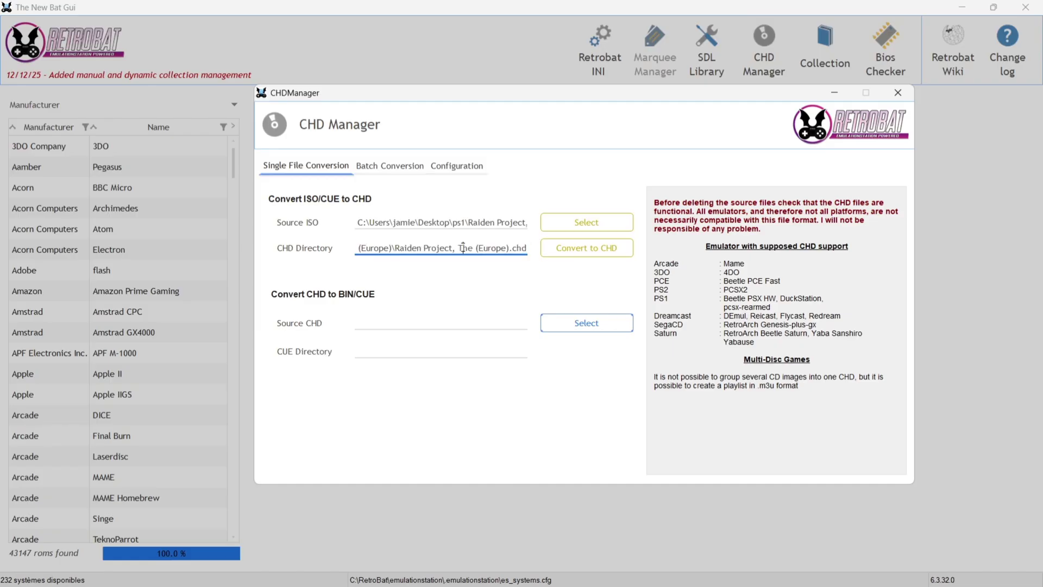
pyautogui.click(597, 250)
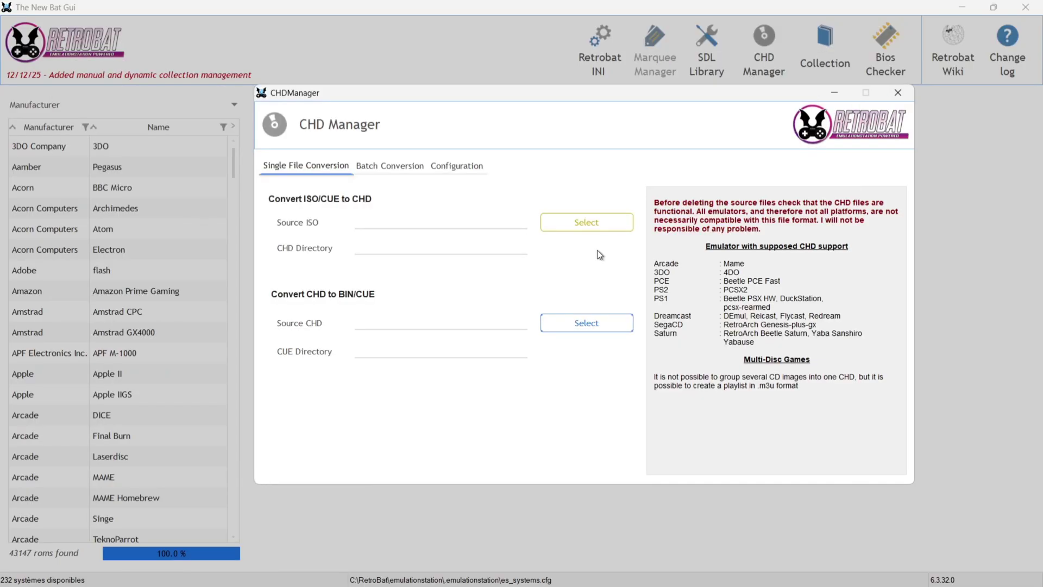
pyautogui.click(897, 92)
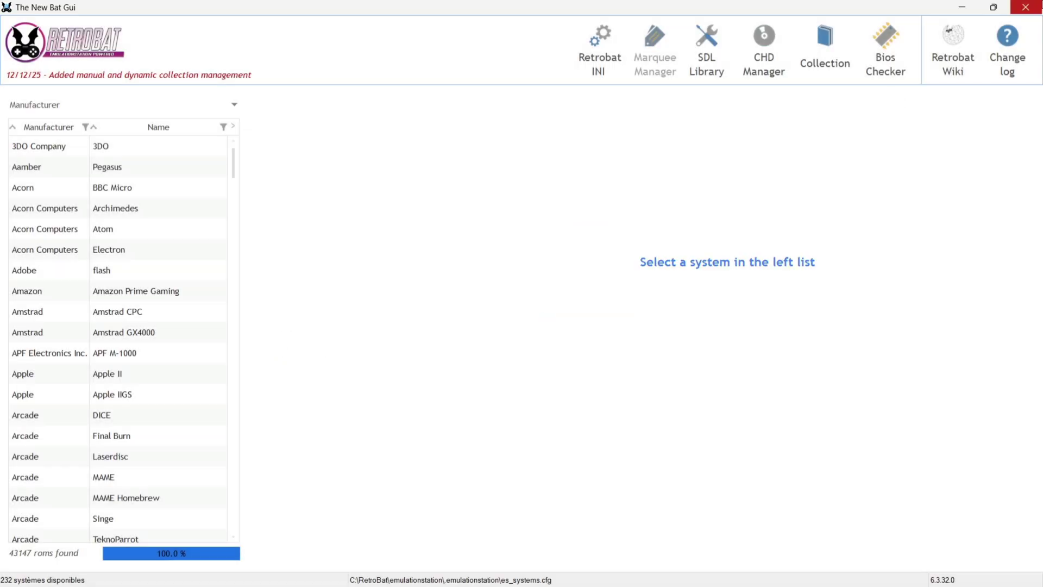
pyautogui.click(1025, 7)
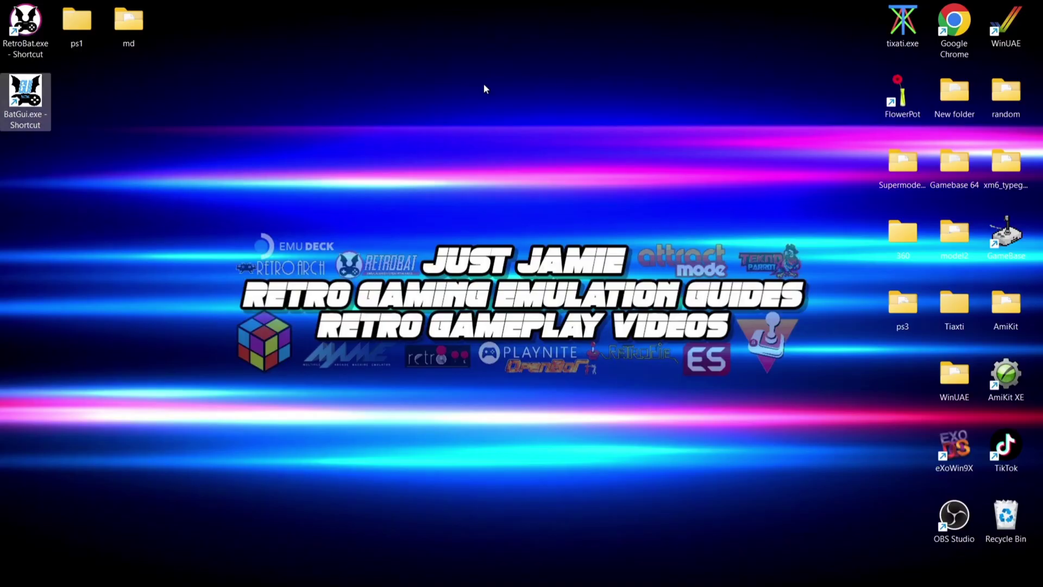
# - Open the Raiden Project, The (Europe) folder in the desktop's ps1 folder to check the converted disc image
pyautogui.doubleClick(76, 28)
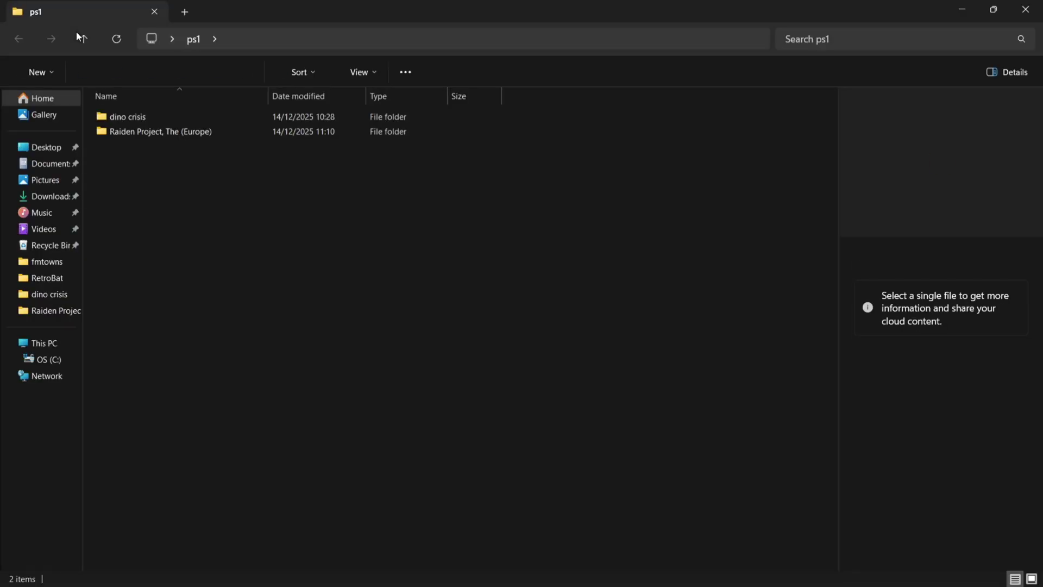
pyautogui.doubleClick(130, 136)
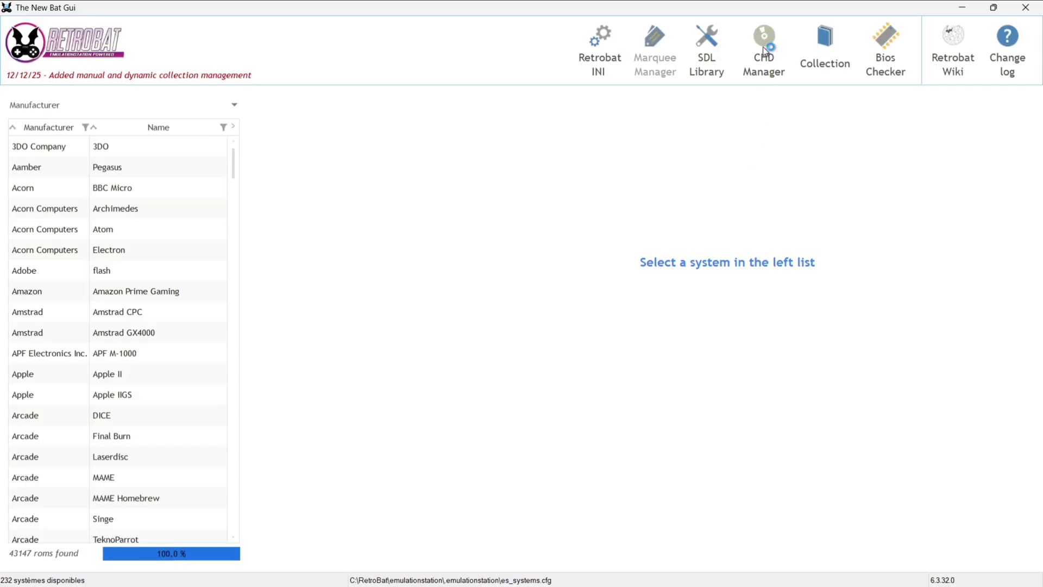
# - In BatGui's CHD Manager, choose Dino Crisis (Europe).cue from the desktop's ps1\dino crisis folder as the source for single-file conversion
pyautogui.click(763, 46)
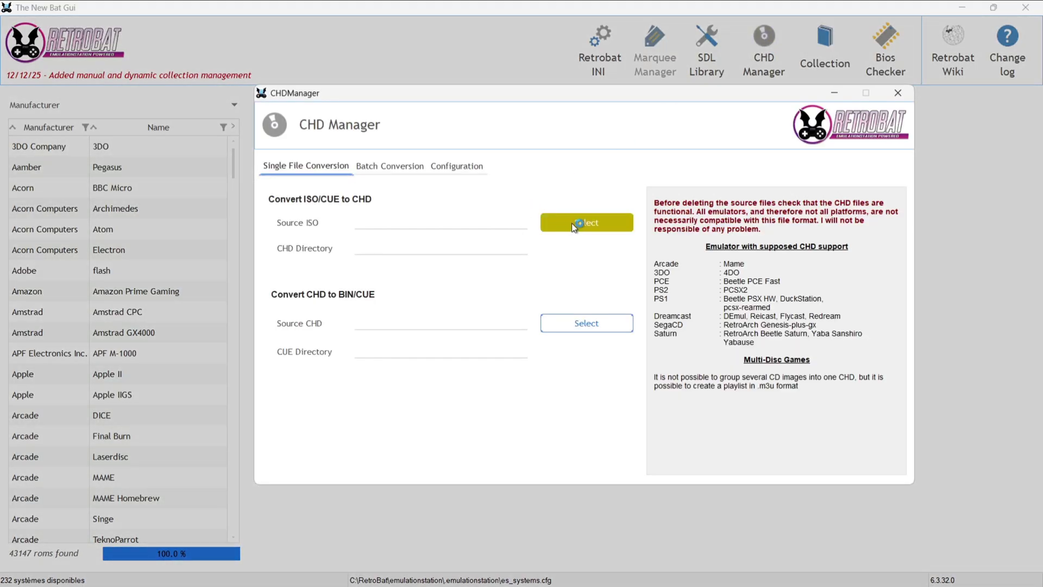
pyautogui.click(579, 223)
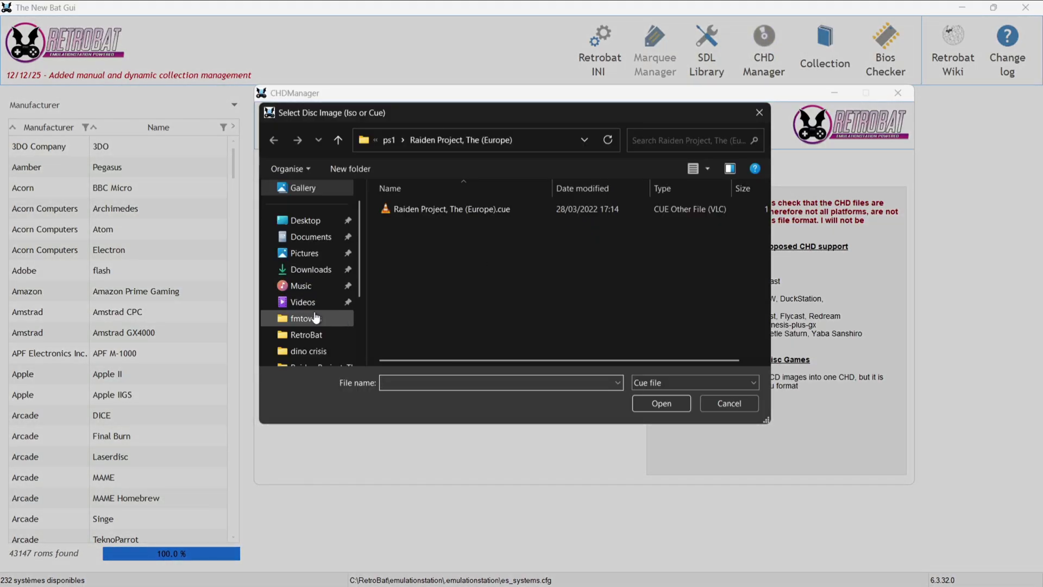
pyautogui.click(307, 224)
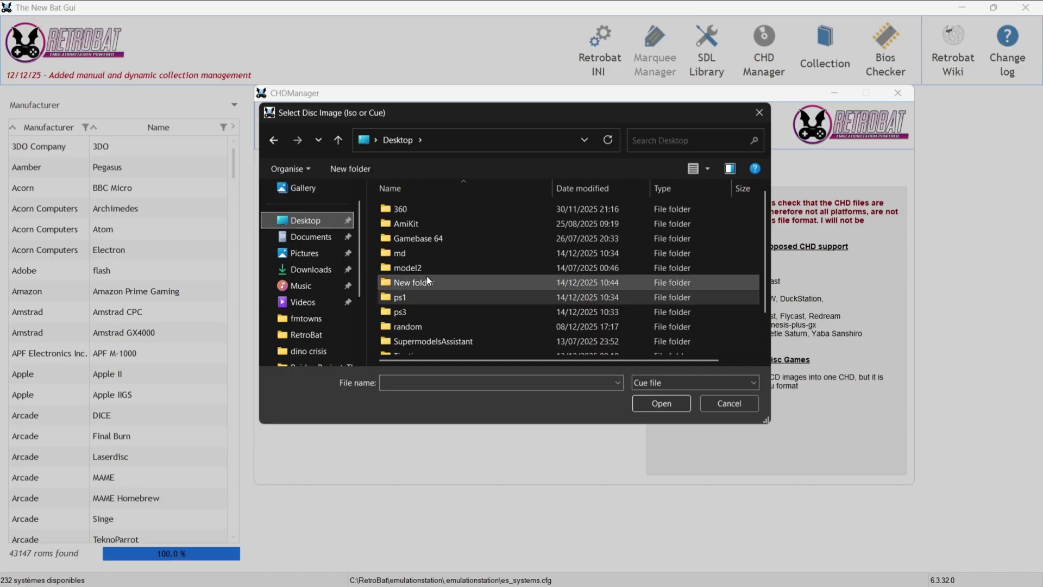
pyautogui.doubleClick(425, 292)
pyautogui.doubleClick(429, 210)
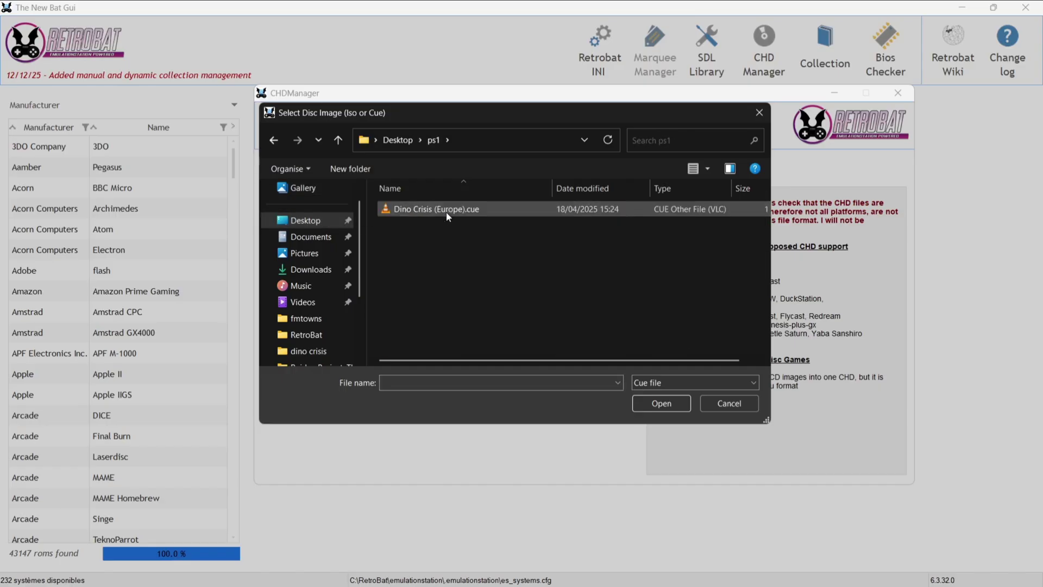
pyautogui.doubleClick(468, 211)
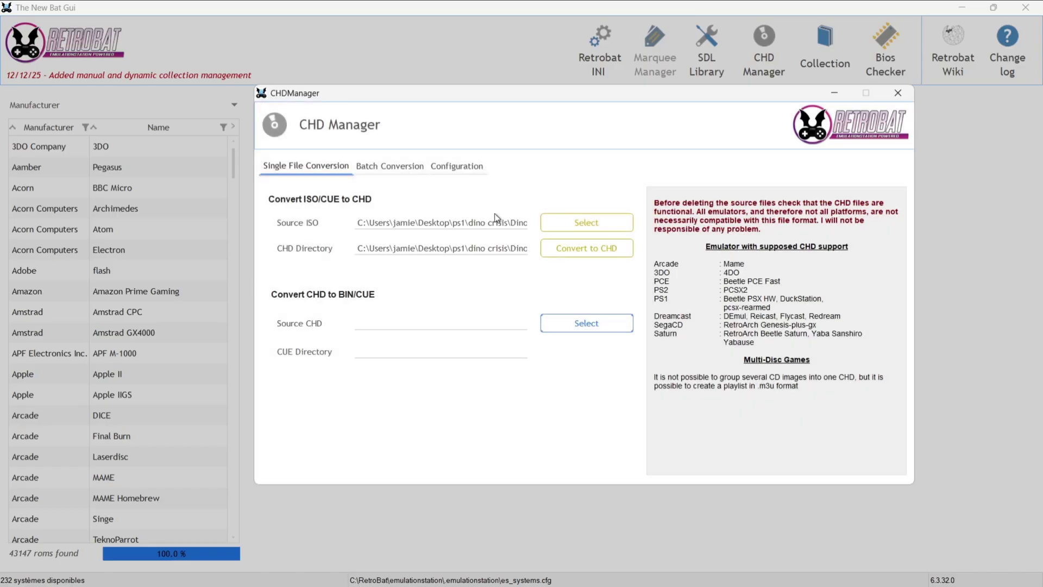
# - Convert the Dino Crisis disc image to CHD, and close CHD Manager and BatGui
pyautogui.click(608, 249)
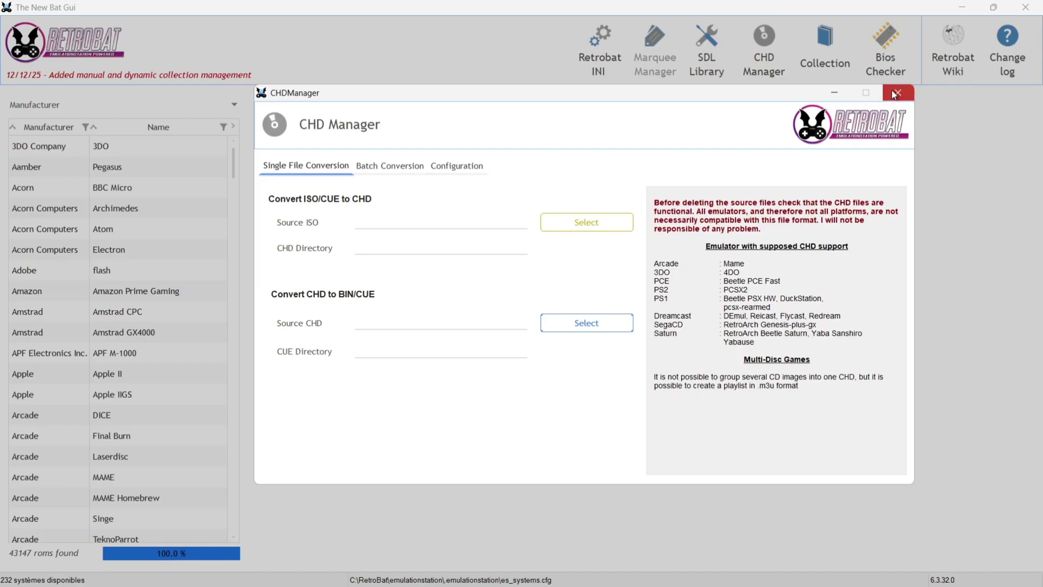
pyautogui.click(1015, 88)
pyautogui.click(1033, 6)
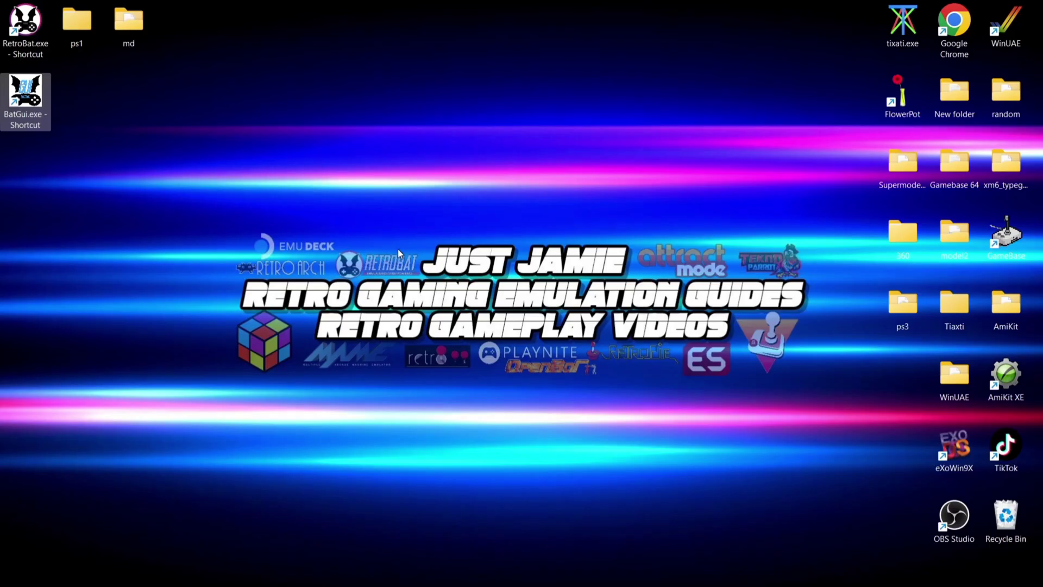
# - In the desktop's ps1\dino crisis folder, delete the Dino Crisis .cue file and both .bin track files, keeping only the CHD
pyautogui.click(77, 27)
pyautogui.doubleClick(77, 27)
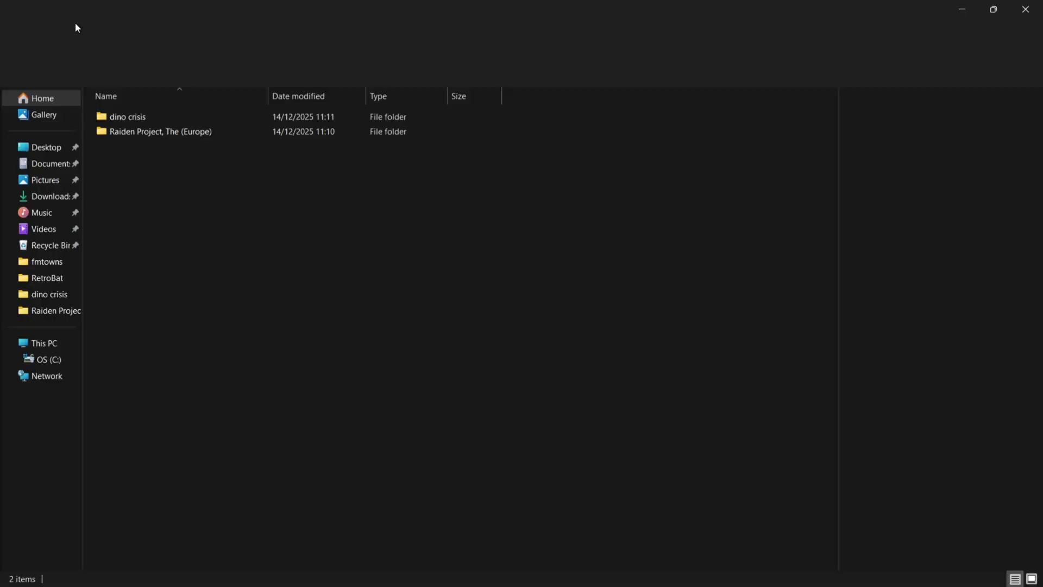
pyautogui.doubleClick(236, 116)
pyautogui.press('super+Down')
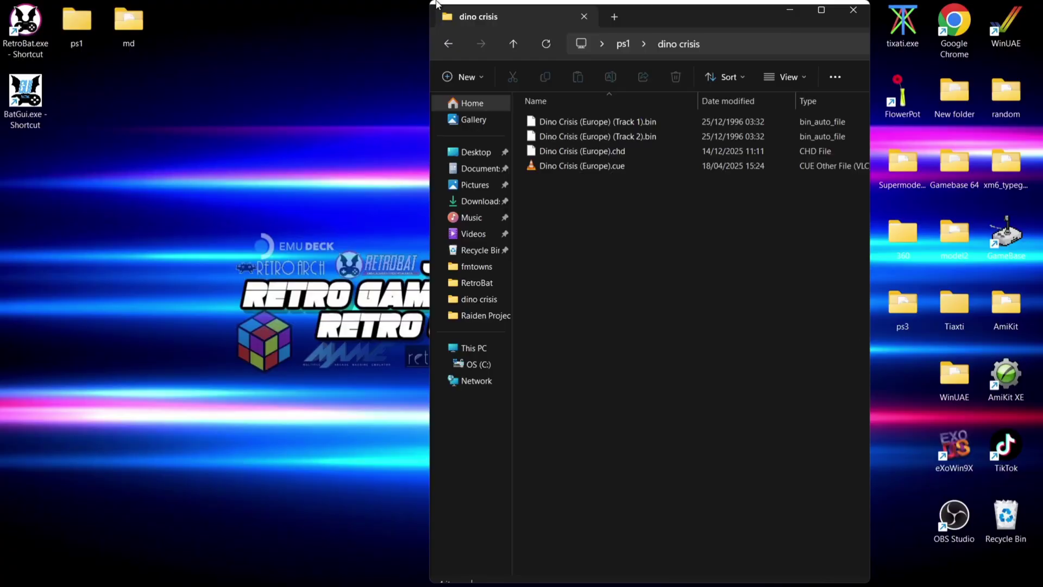
pyautogui.click(617, 167)
pyautogui.keyDown('ctrl'); pyautogui.click(635, 136); pyautogui.keyUp('ctrl')
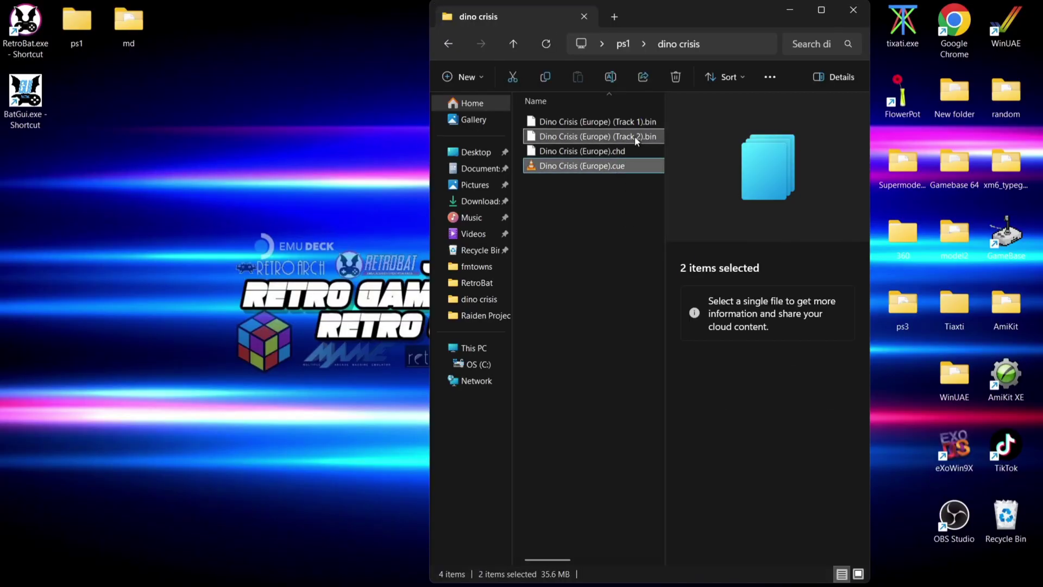
pyautogui.keyDown('ctrl'); pyautogui.click(637, 123); pyautogui.keyUp('ctrl')
pyautogui.click(677, 78)
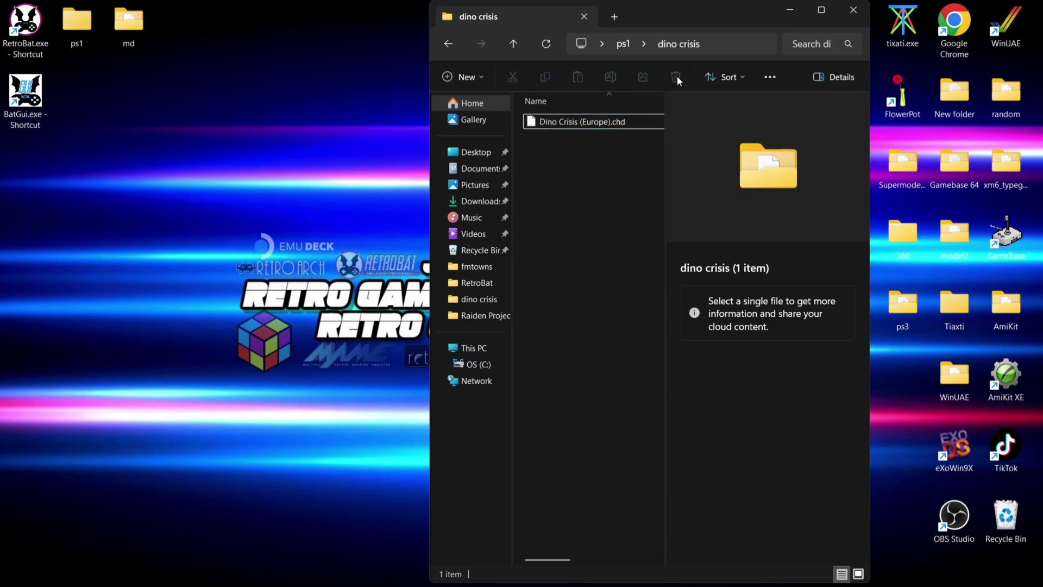
# - In the Raiden Project, The (Europe) folder, delete the .bin and .cue files, keeping only the CHD
pyautogui.click(449, 44)
pyautogui.click(555, 140)
pyautogui.doubleClick(556, 140)
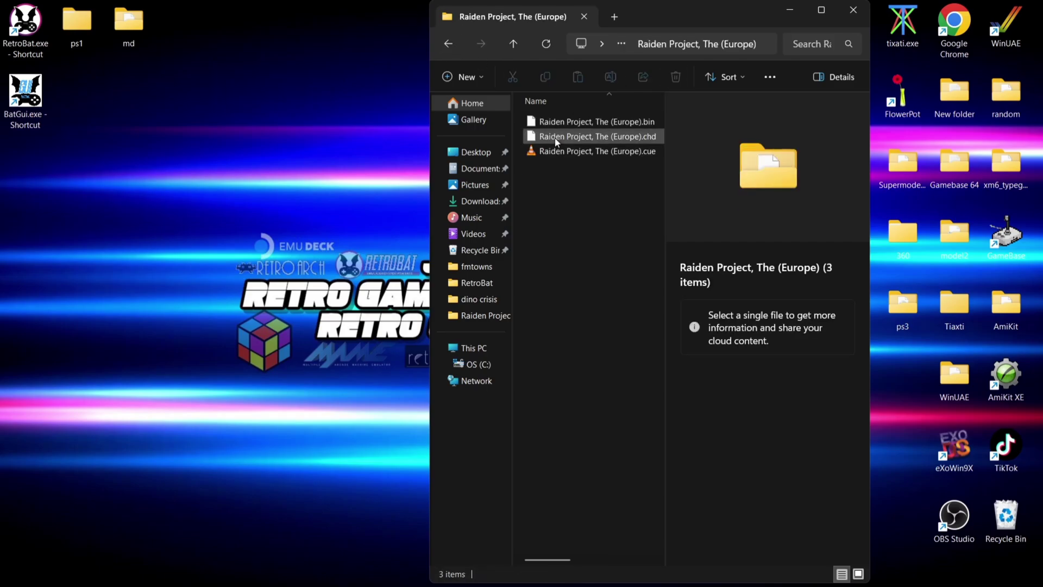
pyautogui.click(569, 150)
pyautogui.keyDown('ctrl'); pyautogui.click(604, 123); pyautogui.keyUp('ctrl')
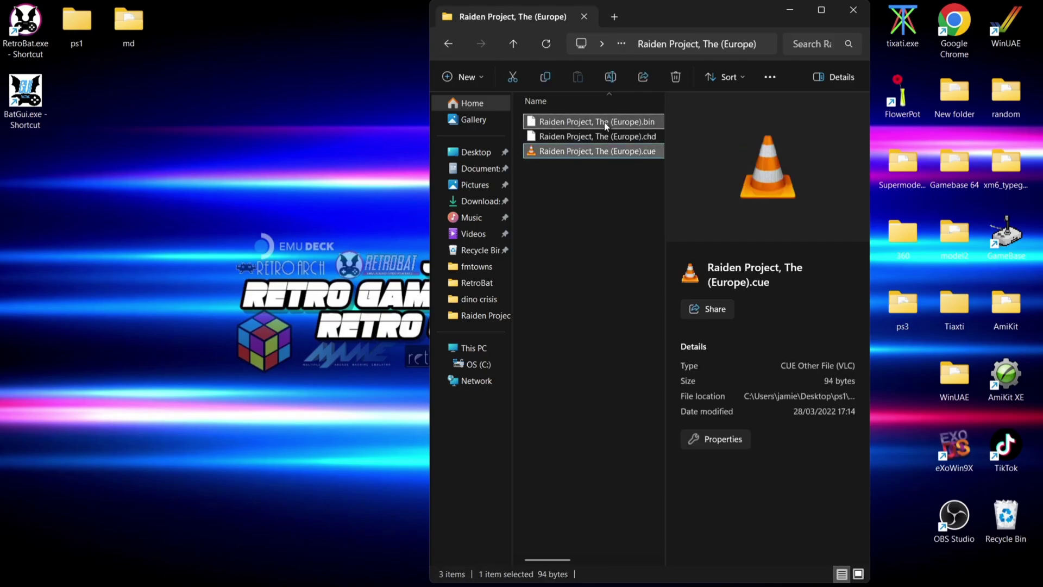
pyautogui.click(677, 78)
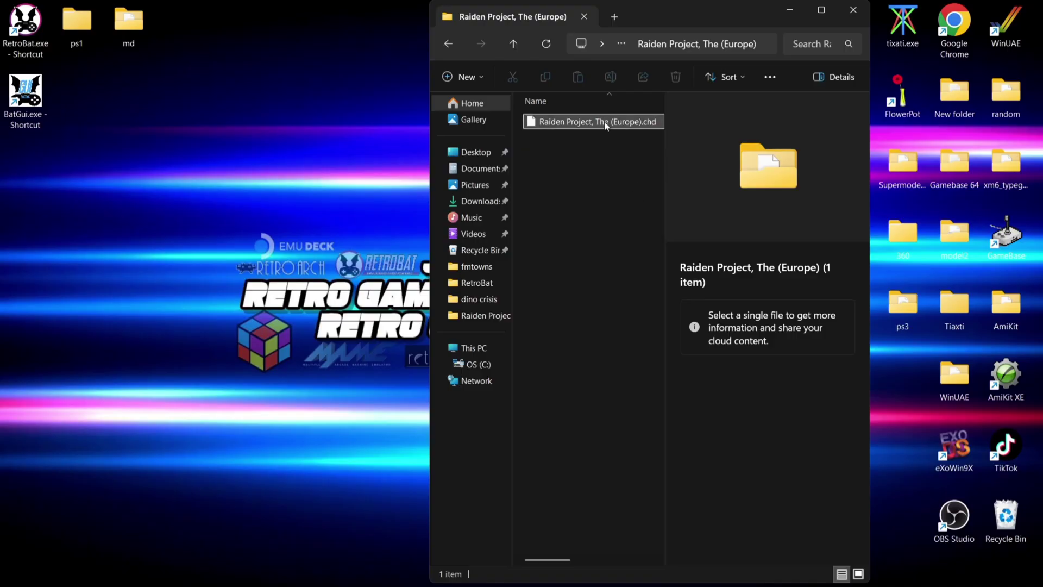
# - Open RetroBat's roms\psx folder in a second window and place it beside the Raiden Project folder window
pyautogui.rightClick(21, 37)
pyautogui.click(74, 178)
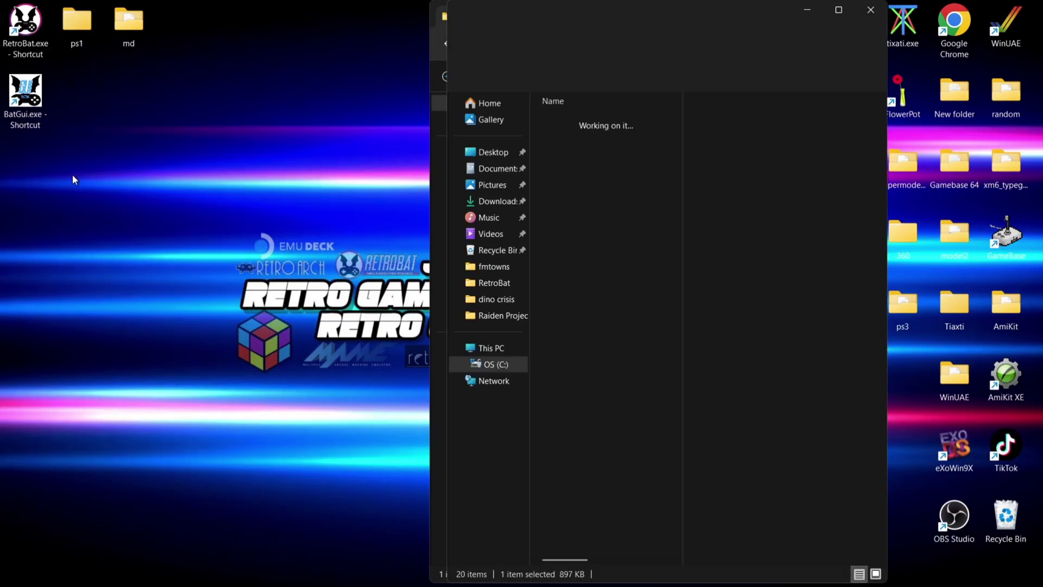
pyautogui.doubleClick(223, 322)
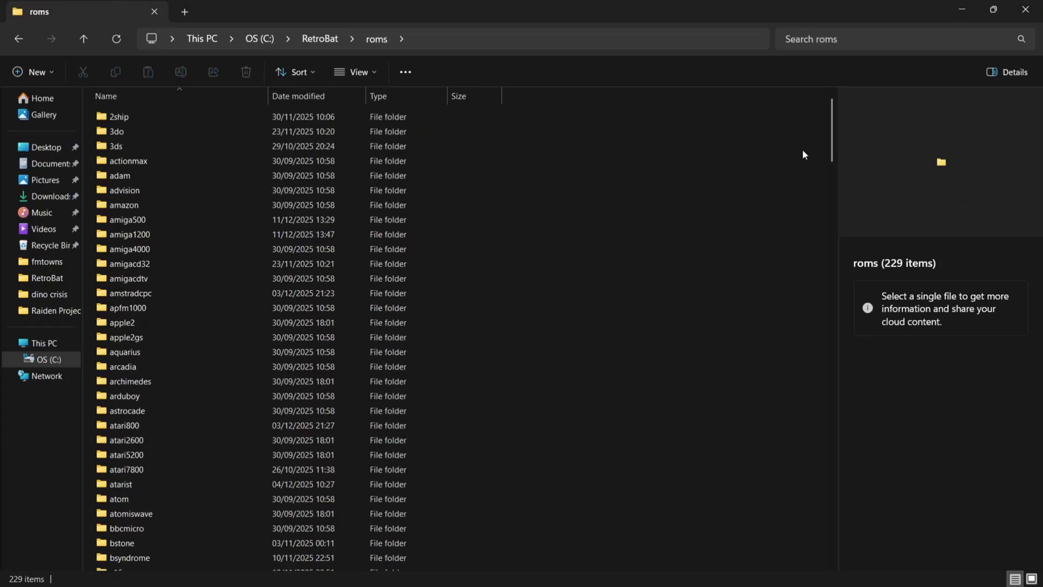
pyautogui.moveTo(831, 138); pyautogui.dragTo(830, 381)
pyautogui.doubleClick(169, 506)
pyautogui.doubleClick(597, 2)
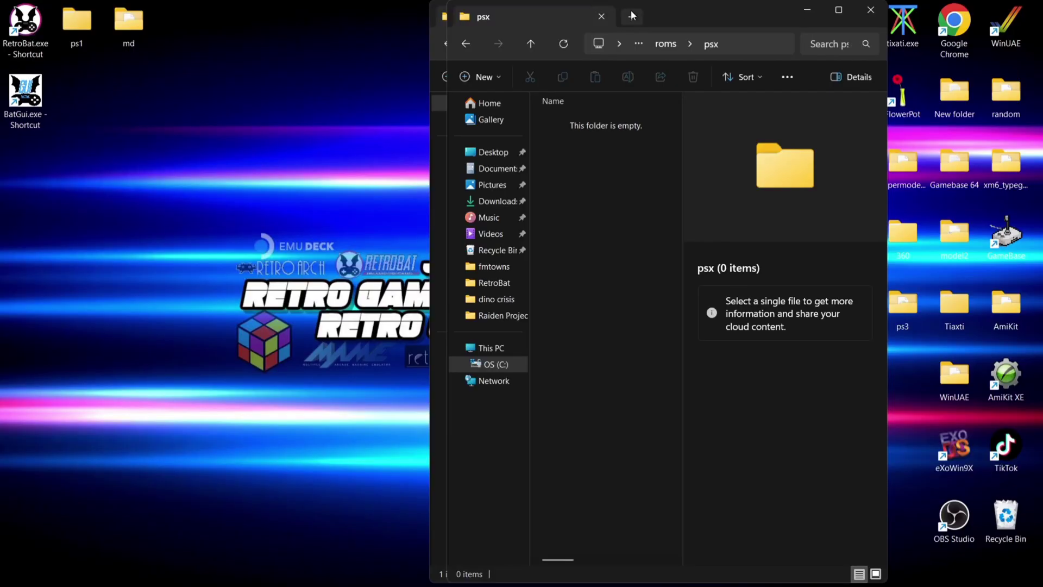
pyautogui.moveTo(654, 13); pyautogui.dragTo(305, 37)
# - Move the Raiden Project and Dino Crisis CHD files from their ps1 subfolders into RetroBat's psx folder
pyautogui.click(583, 169)
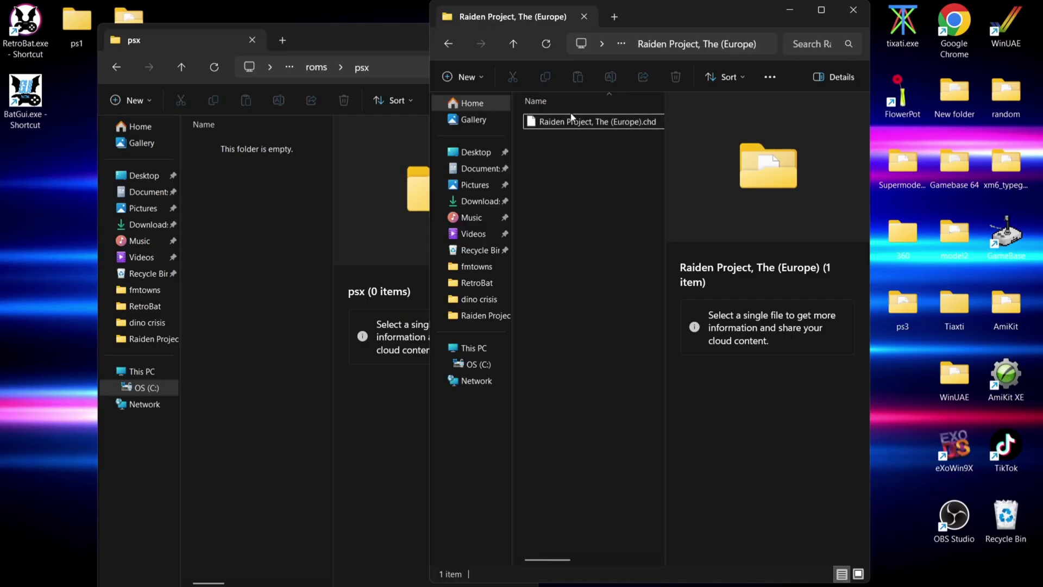
pyautogui.moveTo(571, 120); pyautogui.dragTo(361, 217)
pyautogui.click(755, 9)
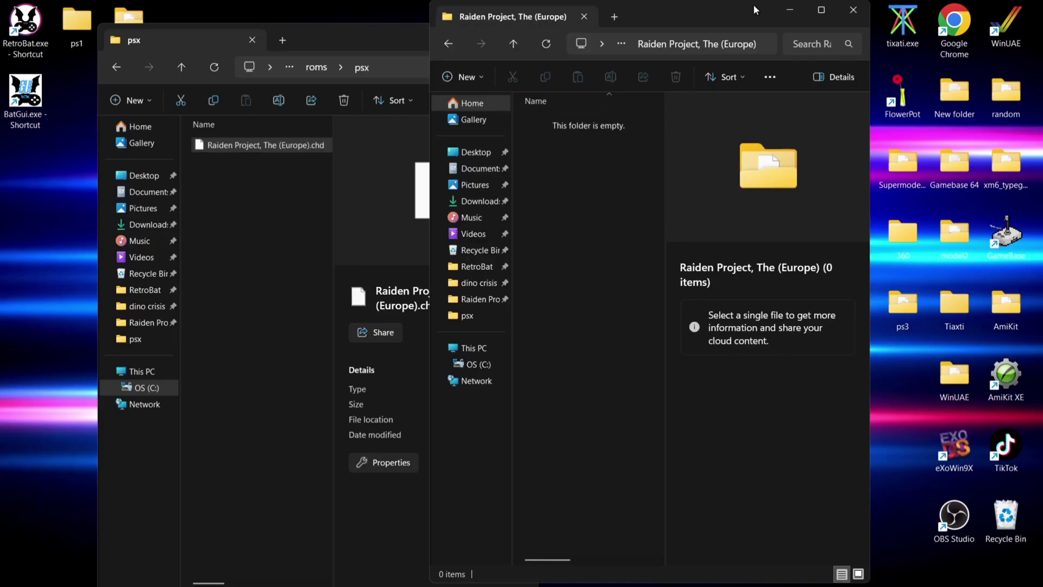
pyautogui.click(447, 43)
pyautogui.doubleClick(550, 117)
pyautogui.moveTo(560, 124); pyautogui.dragTo(246, 250)
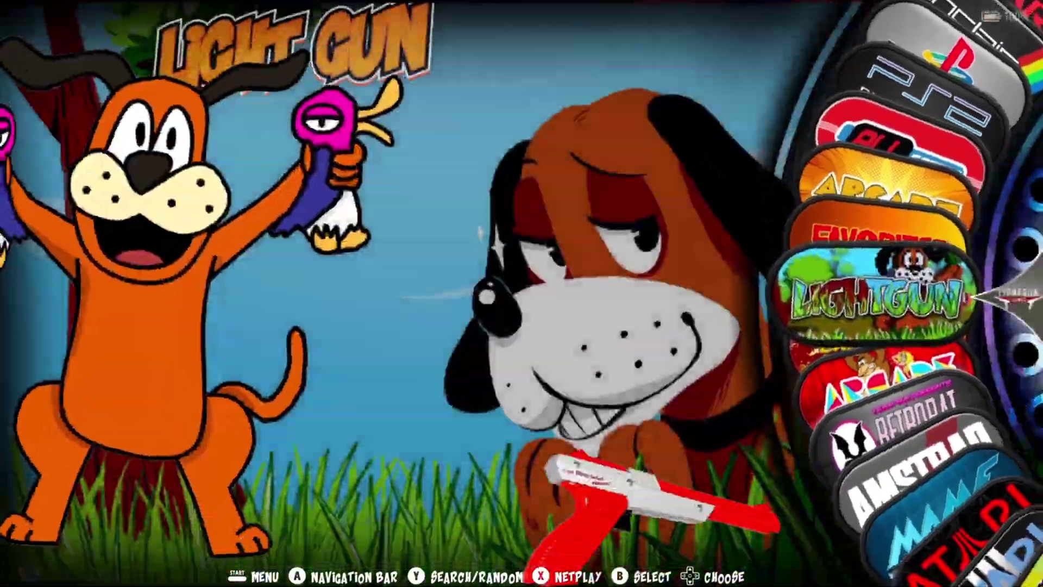
# - In RetroBat, go through the system wheel to PlayStation and launch Raiden Project, The (Europe)
pyautogui.press('Down')
pyautogui.press('Down')
pyautogui.press('Down')
pyautogui.press('Down')
pyautogui.press('Down')
pyautogui.press('Down')
pyautogui.press('Down')
pyautogui.press('Down')
pyautogui.press('Down')
pyautogui.press('Down')
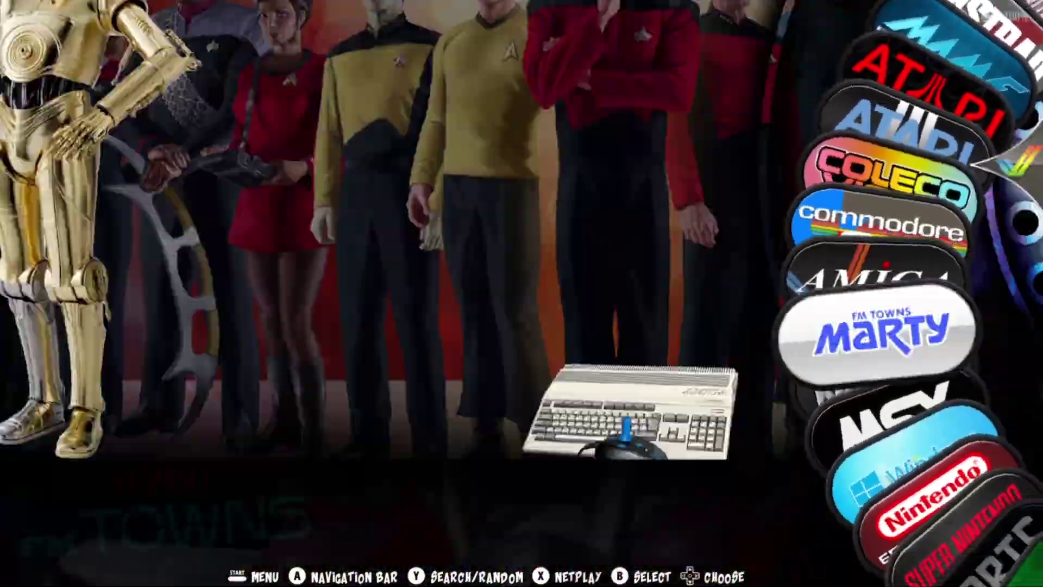
pyautogui.press('Down')
pyautogui.press('Down')
pyautogui.press('Down')
pyautogui.press('Down')
pyautogui.press('Down')
pyautogui.press('Down')
pyautogui.press('Down')
pyautogui.press('Down')
pyautogui.press('Down')
pyautogui.press('Down')
pyautogui.press('Down')
pyautogui.press('Down')
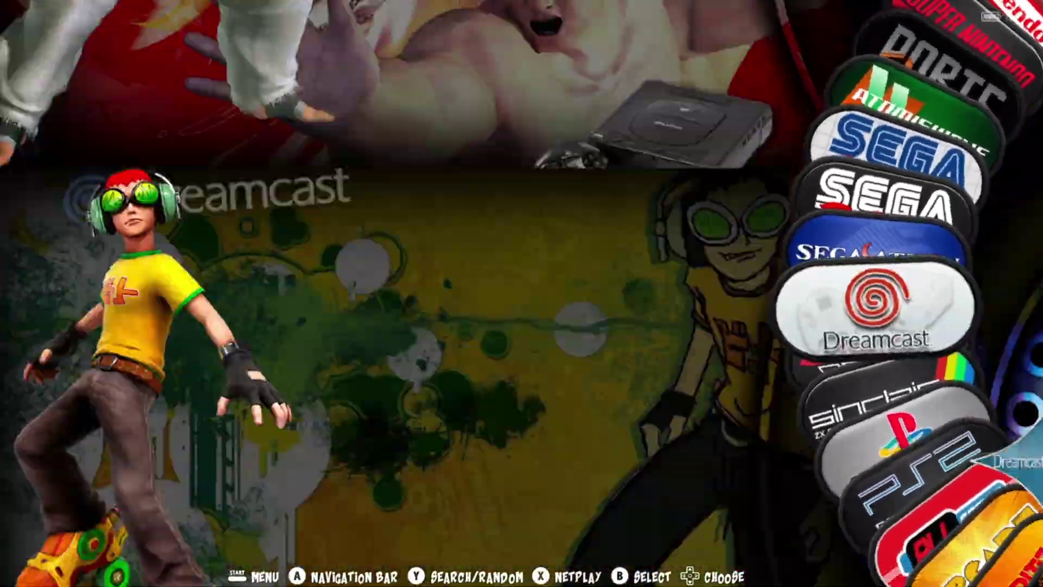
pyautogui.press('Return')
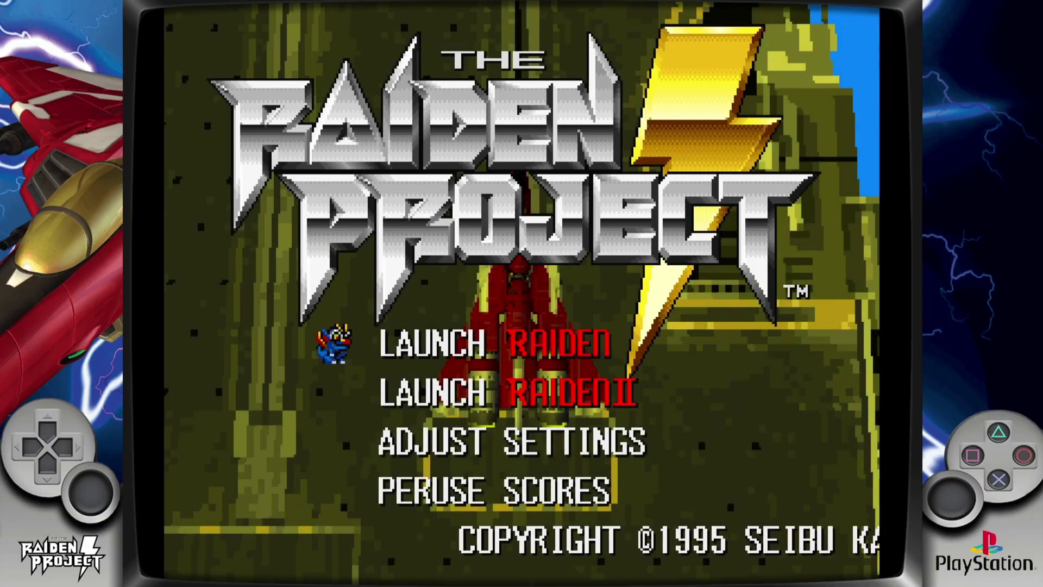
# - Try the Raiden Project title menu, exit to the PlayStation game list and select Dino Crisis (Europe)
pyautogui.press('Up')
pyautogui.press('Down')
pyautogui.press('Return')
pyautogui.press('Escape')
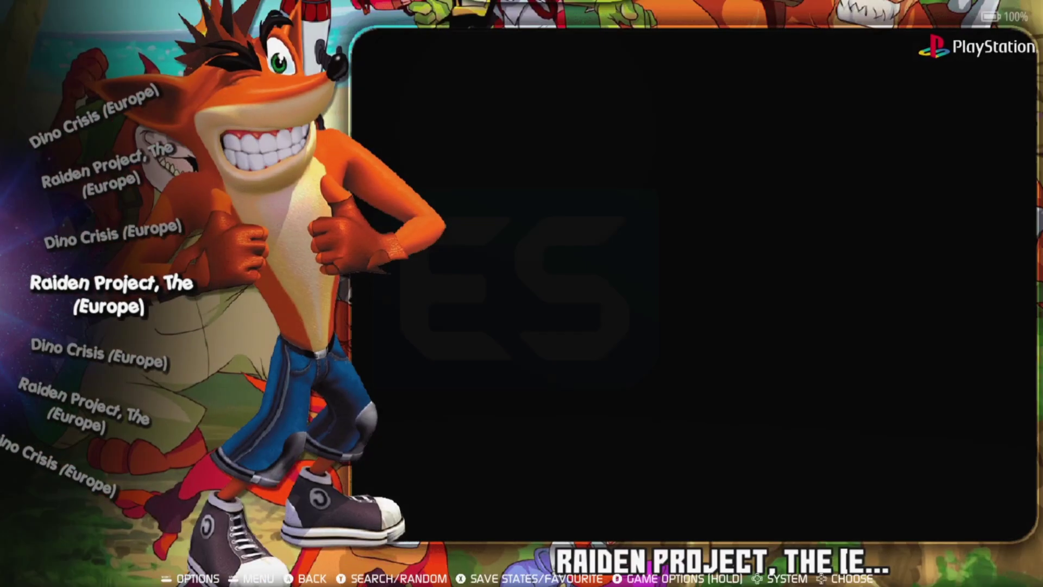
pyautogui.press('Down')
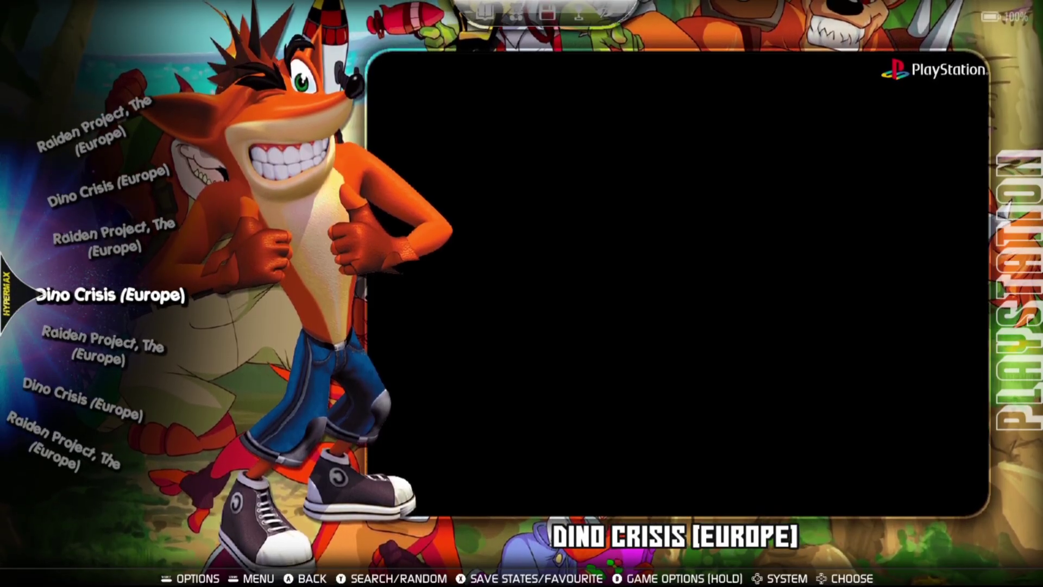
# - Look at the installed theme sets in the User Interface Settings, and return to the main menu without changing the theme
pyautogui.press('F1')
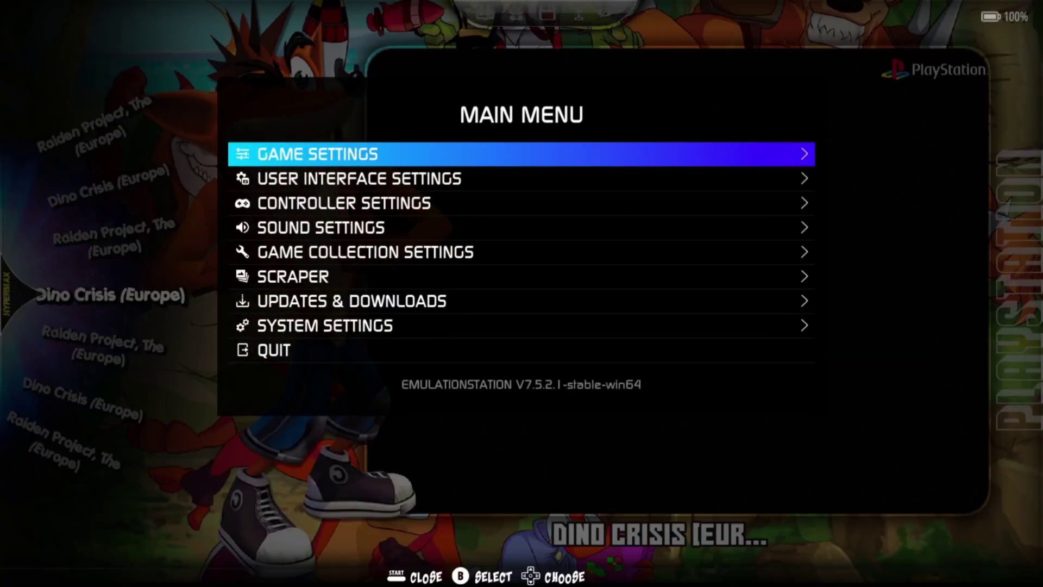
pyautogui.press('Down')
pyautogui.press('Return')
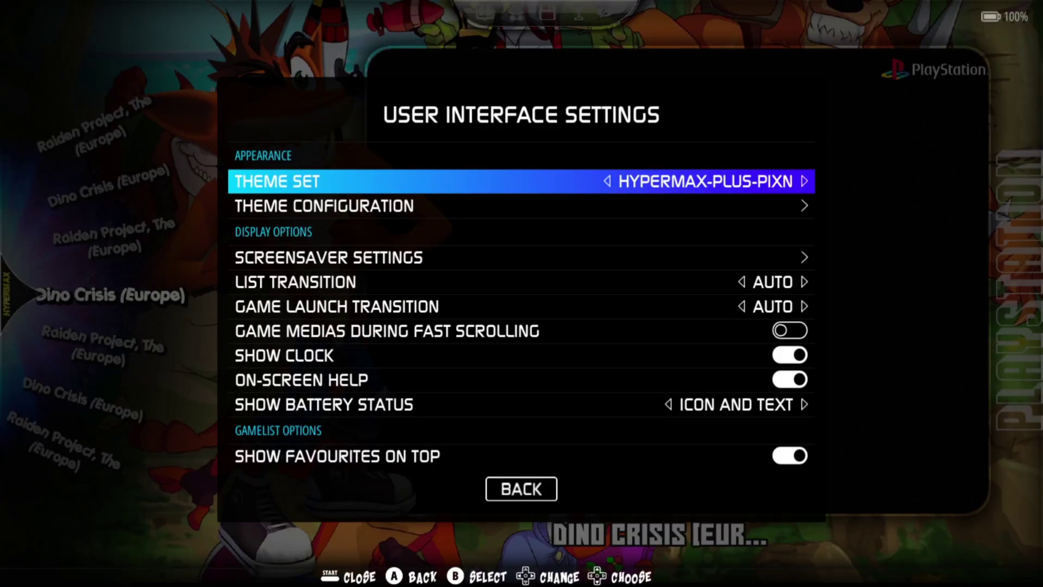
pyautogui.press('Return')
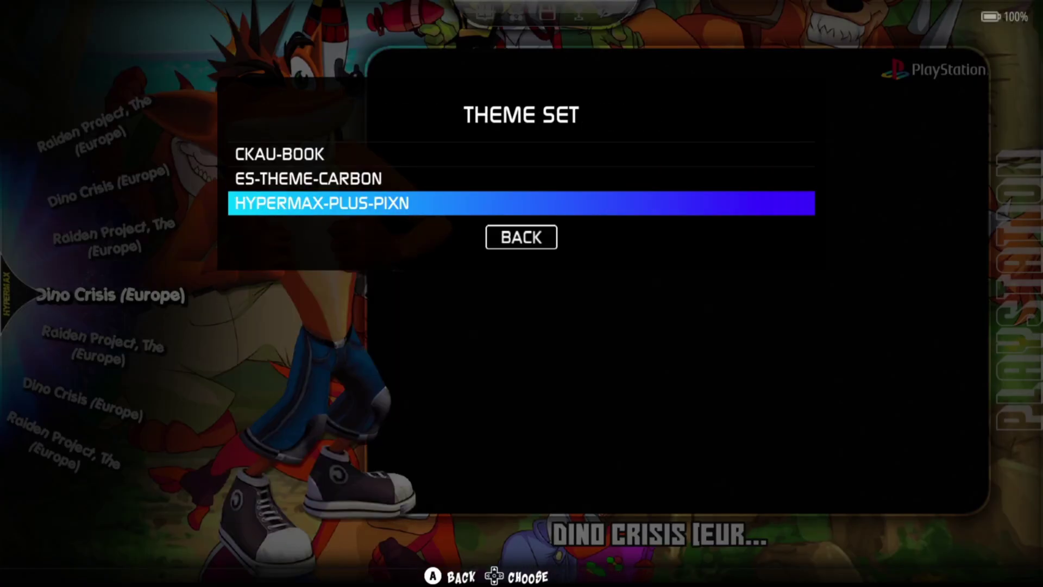
pyautogui.press('BackSpace')
pyautogui.press('BackSpace')
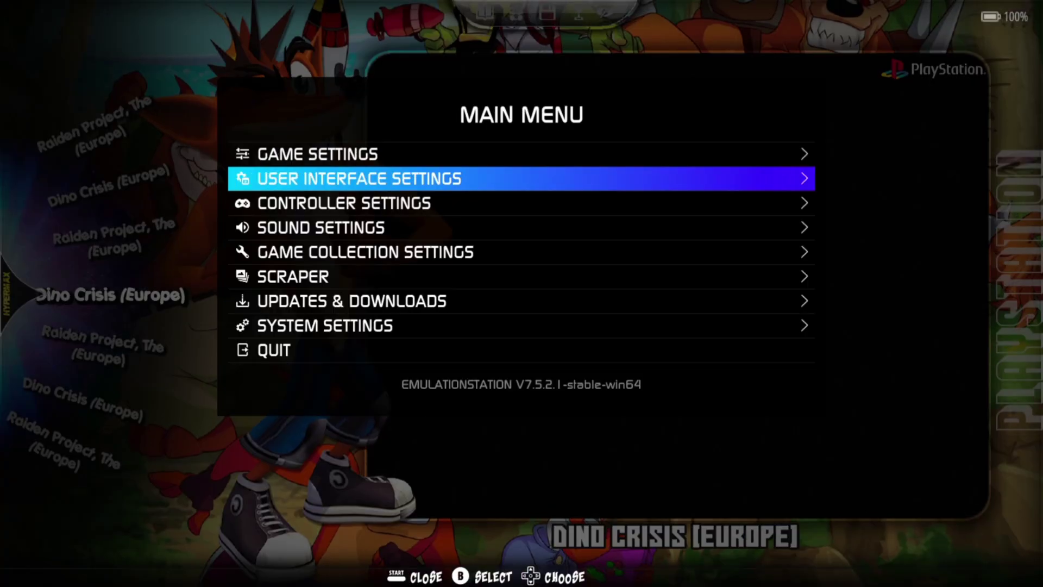
# - Browse the themes offered in the Themes Downloader under Updates & Downloads, and go back without installing any
pyautogui.press('Down')
pyautogui.press('Down')
pyautogui.press('Down')
pyautogui.press('Down')
pyautogui.press('Down')
pyautogui.press('Return')
pyautogui.press('Down')
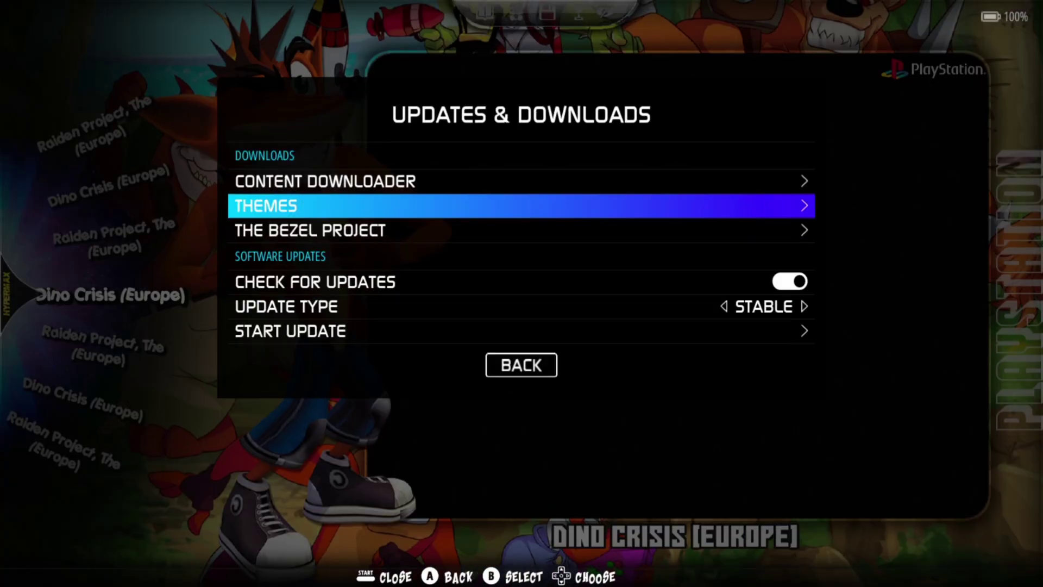
pyautogui.press('Return')
pyautogui.press('Down')
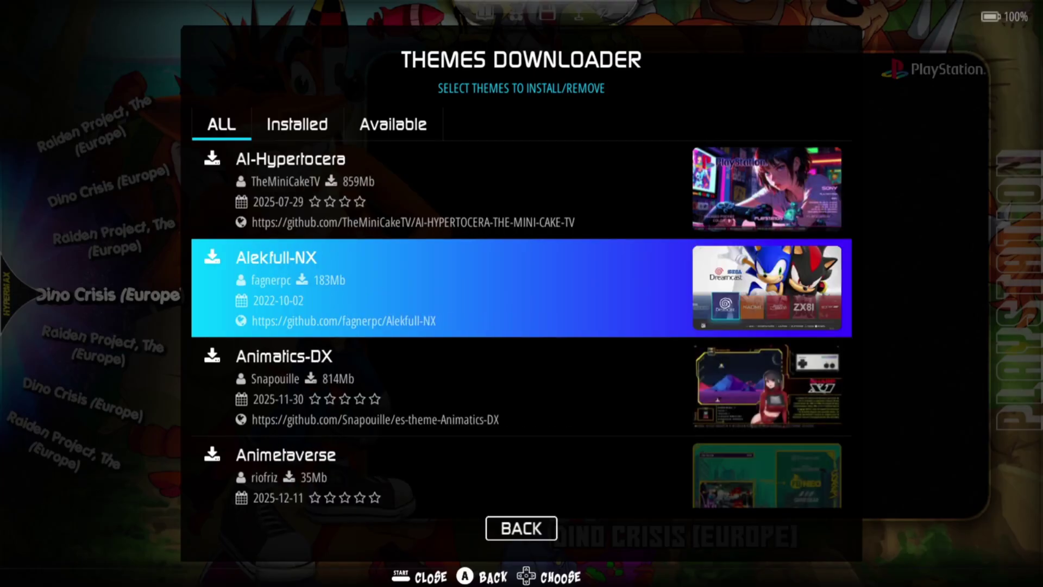
pyautogui.press('Down')
pyautogui.press('Down')
pyautogui.press('Down')
pyautogui.press('Down')
pyautogui.press('Down')
pyautogui.press('Down')
pyautogui.press('Down')
pyautogui.press('Down')
pyautogui.press('Down')
pyautogui.press('Down')
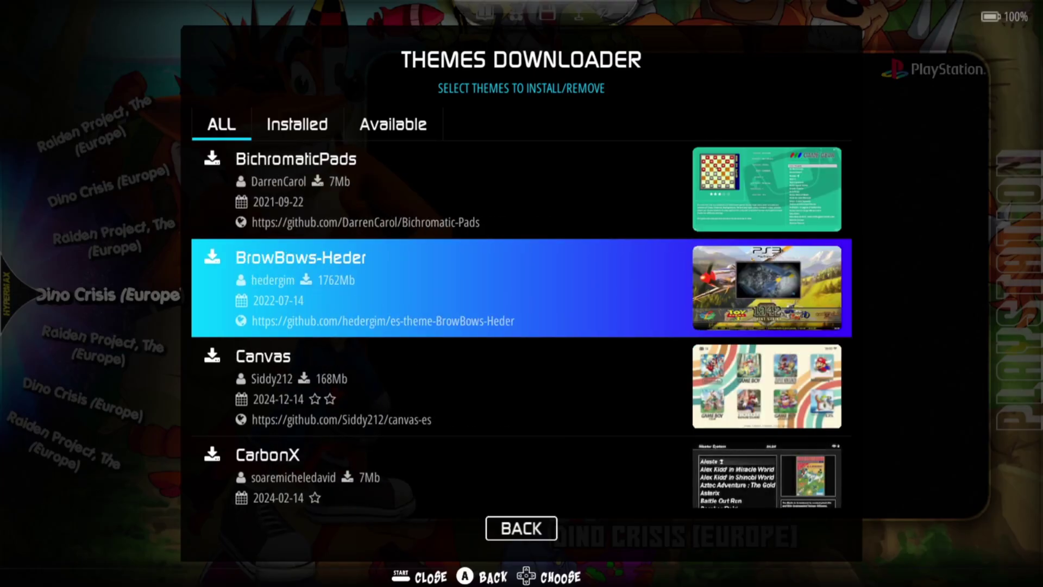
pyautogui.press('Down')
pyautogui.press('Down')
pyautogui.press('Escape')
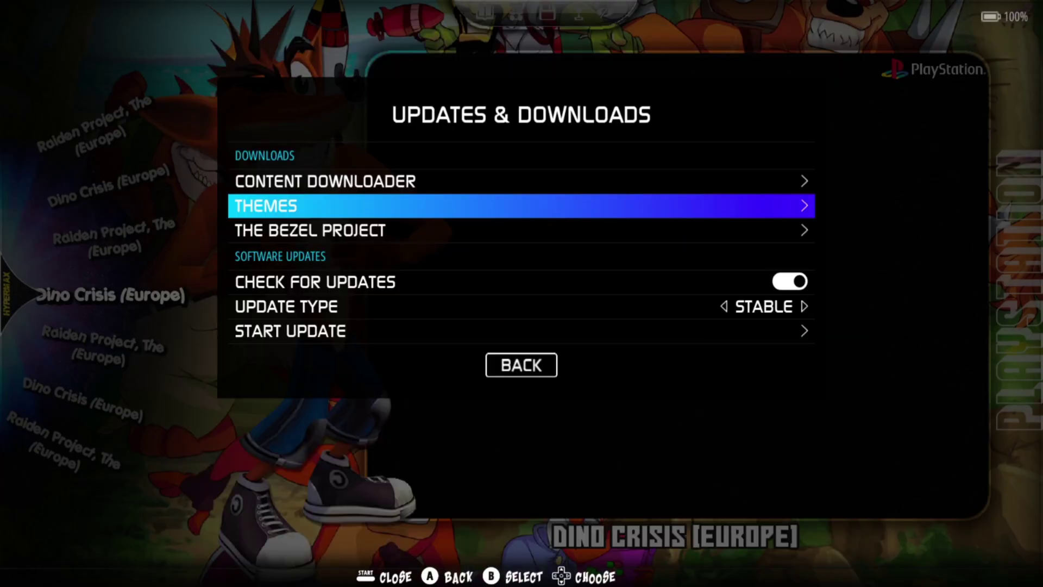
# - Leave RetroBat, start BatGui from the desktop, and open the settings of the Sega Megadrive - Genesis system
pyautogui.press('Escape')
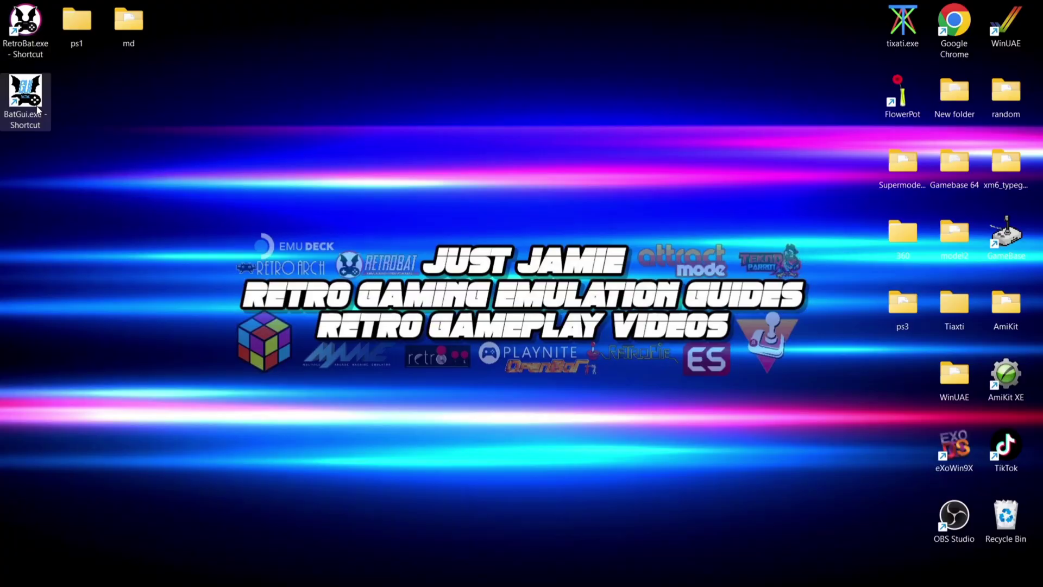
pyautogui.doubleClick(38, 109)
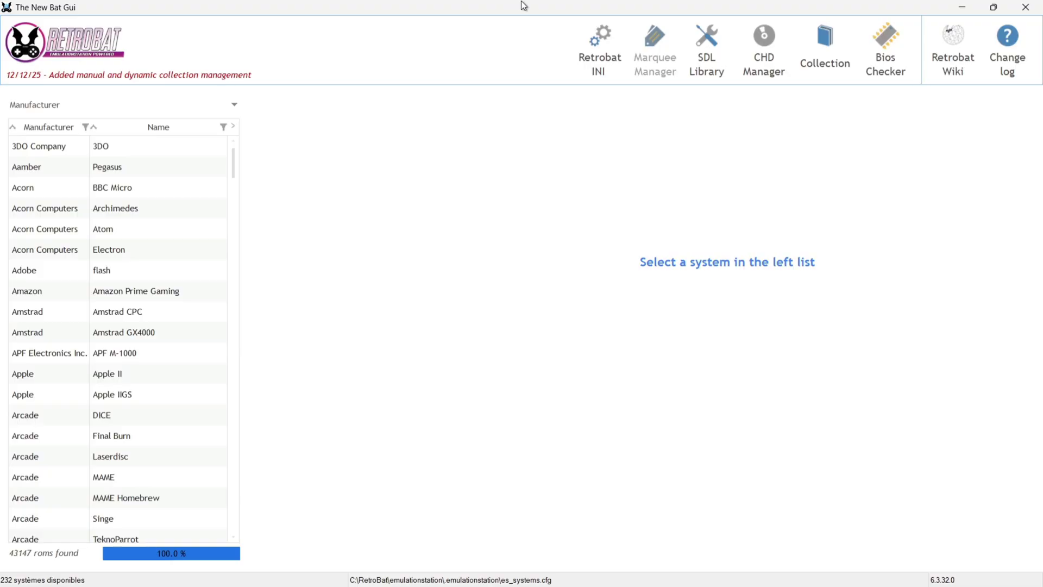
pyautogui.moveTo(237, 158)
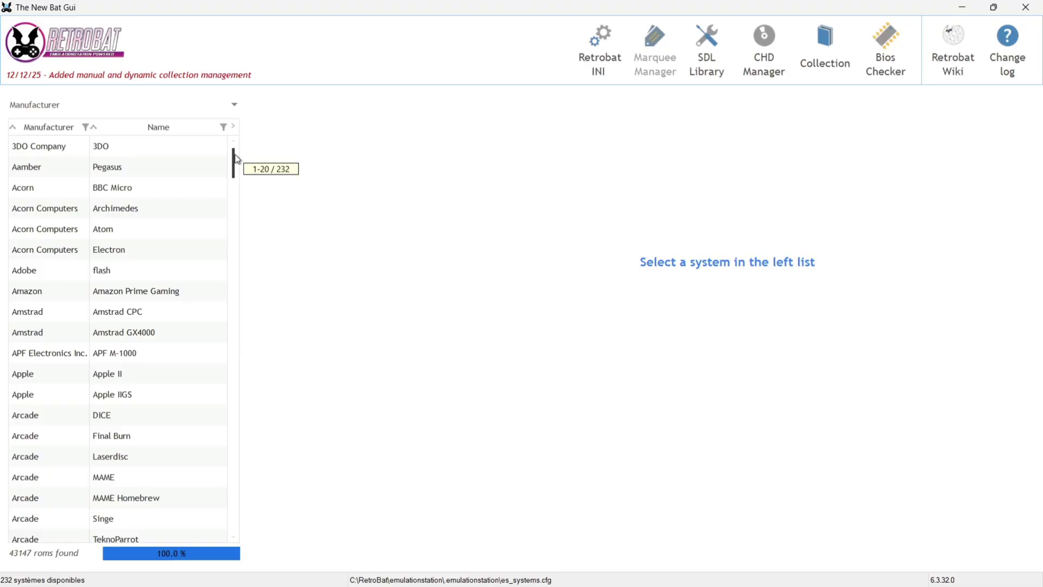
pyautogui.moveTo(237, 159); pyautogui.dragTo(256, 455)
pyautogui.click(153, 378)
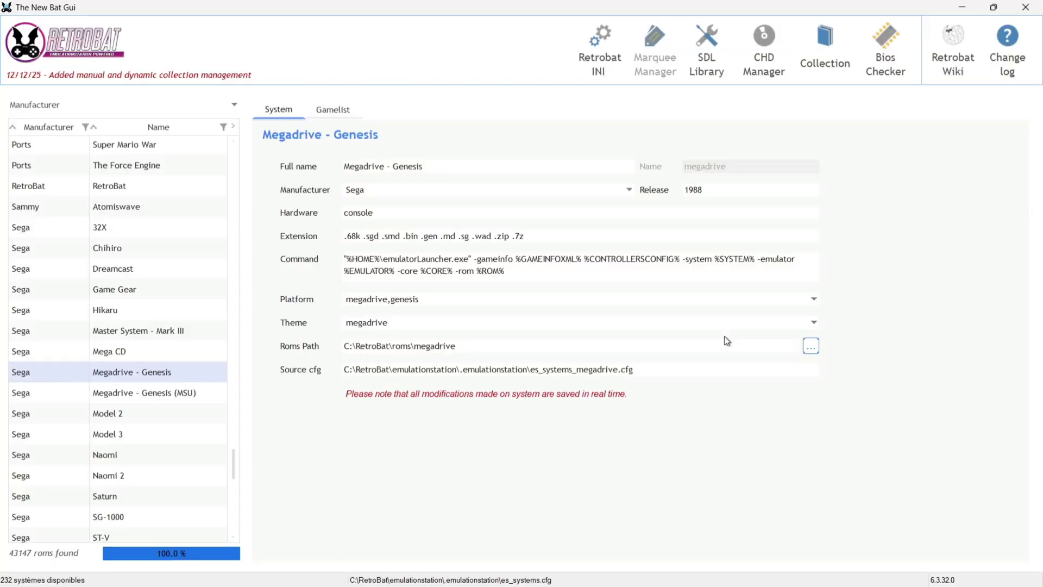
# - Look at the game files in the desktop md folder, close the folder, and return to BatGui at full size
pyautogui.doubleClick(518, 5)
pyautogui.moveTo(394, 34); pyautogui.dragTo(627, 44)
pyautogui.doubleClick(136, 30)
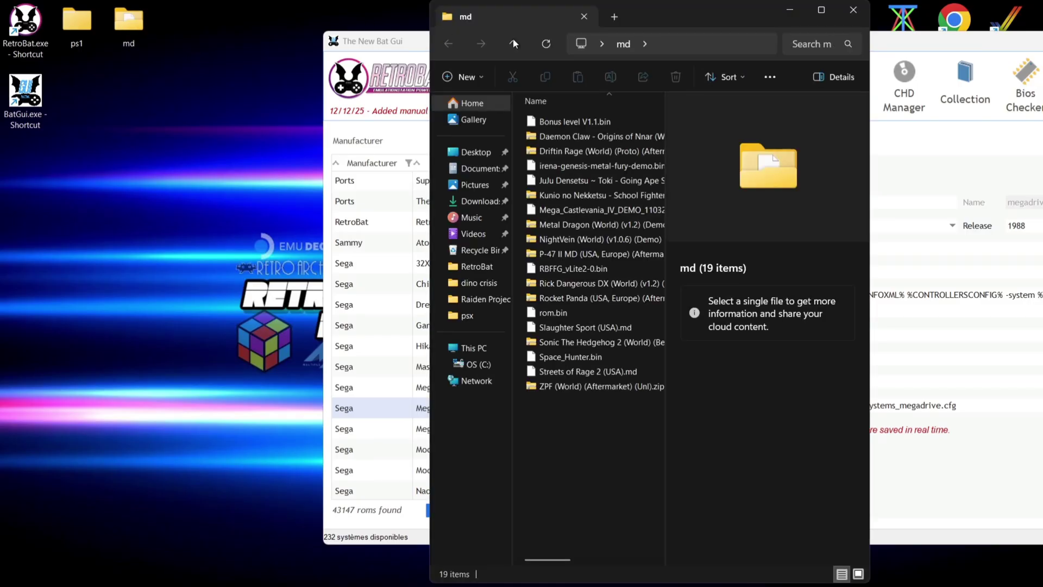
pyautogui.click(854, 10)
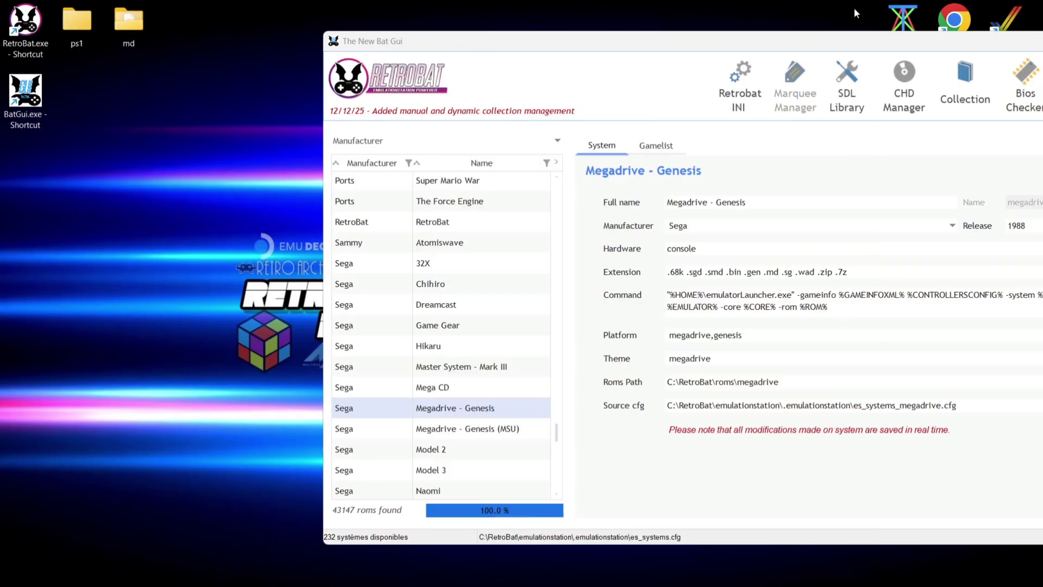
pyautogui.doubleClick(832, 40)
# - Set the Roms Path of the Megadrive - Genesis system to the md folder on the Desktop
pyautogui.click(811, 346)
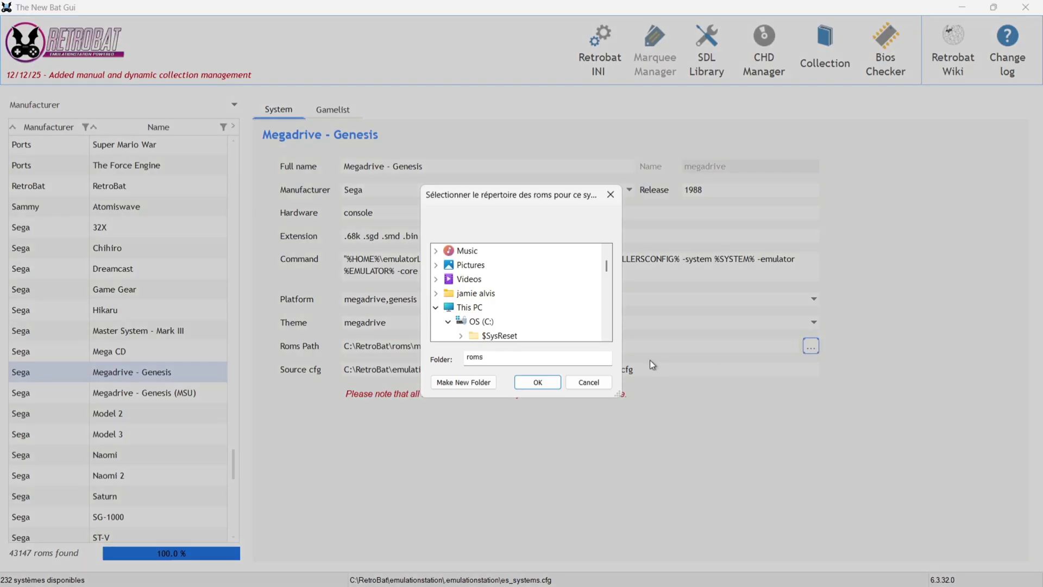
pyautogui.scroll(2, 478, 282)
pyautogui.click(479, 279)
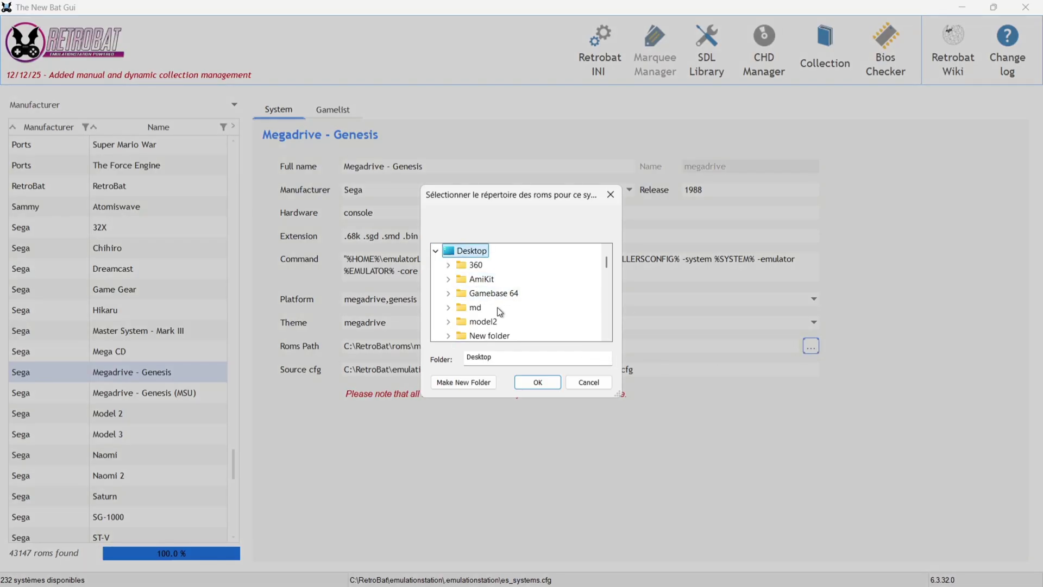
pyautogui.click(476, 308)
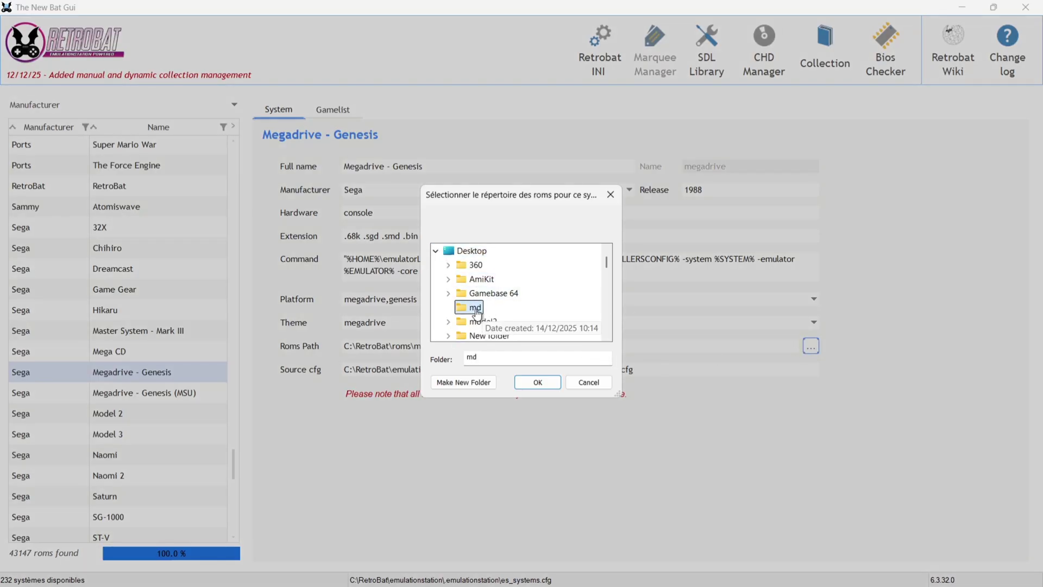
pyautogui.click(537, 381)
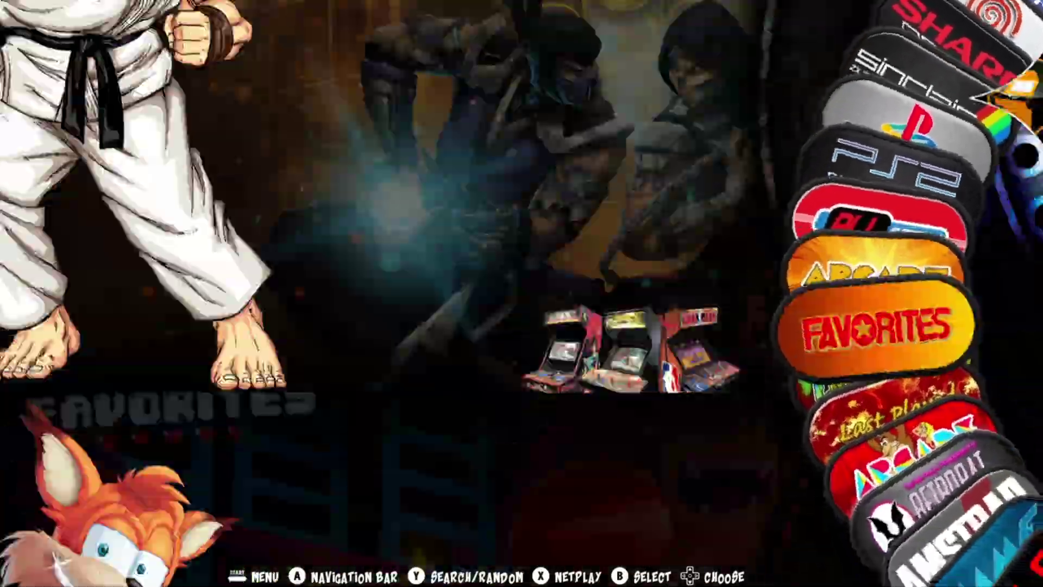
# - In RetroBat, go through the system wheel to Sega Megadrive and open its game list
pyautogui.press('Down')
pyautogui.press('Down')
pyautogui.press('Down')
pyautogui.press('Down')
pyautogui.press('Down')
pyautogui.press('Down')
pyautogui.press('Down')
pyautogui.press('Down')
pyautogui.press('Down')
pyautogui.press('Down')
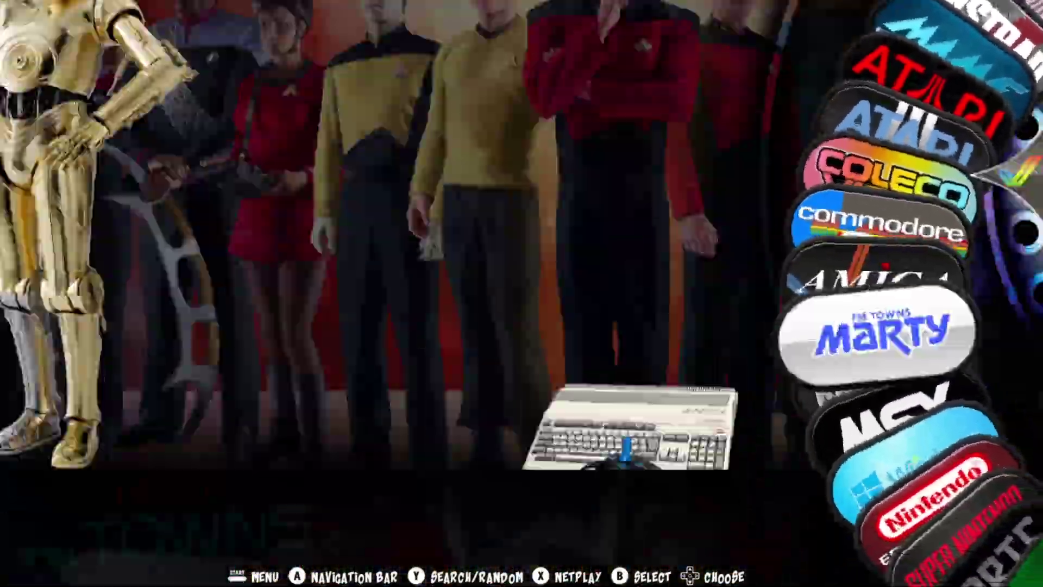
pyautogui.press('Down')
pyautogui.press('Down')
pyautogui.press('Down')
pyautogui.press('Down')
pyautogui.press('Down')
pyautogui.press('Down')
pyautogui.press('Down')
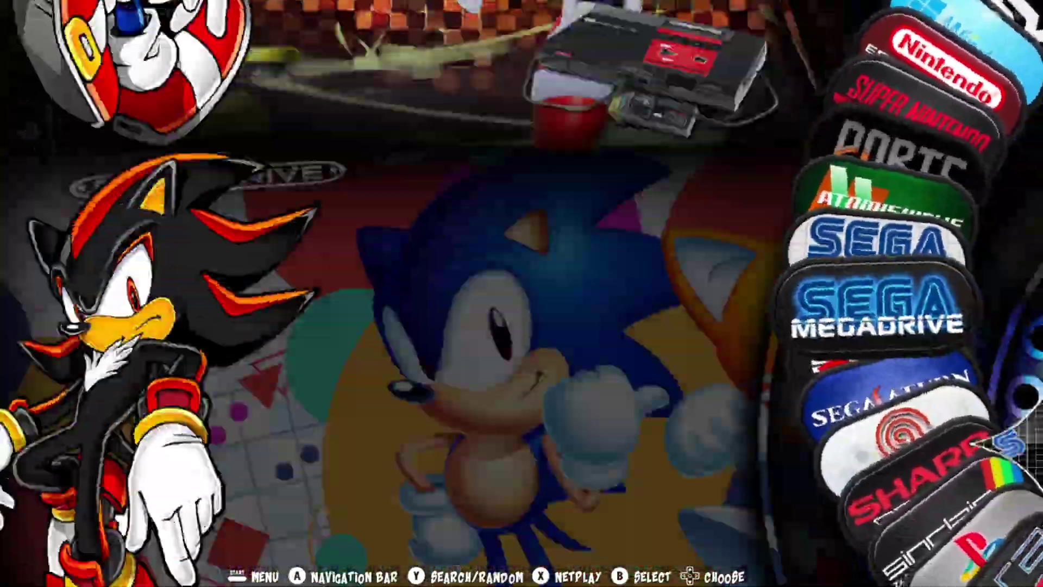
pyautogui.press('Return')
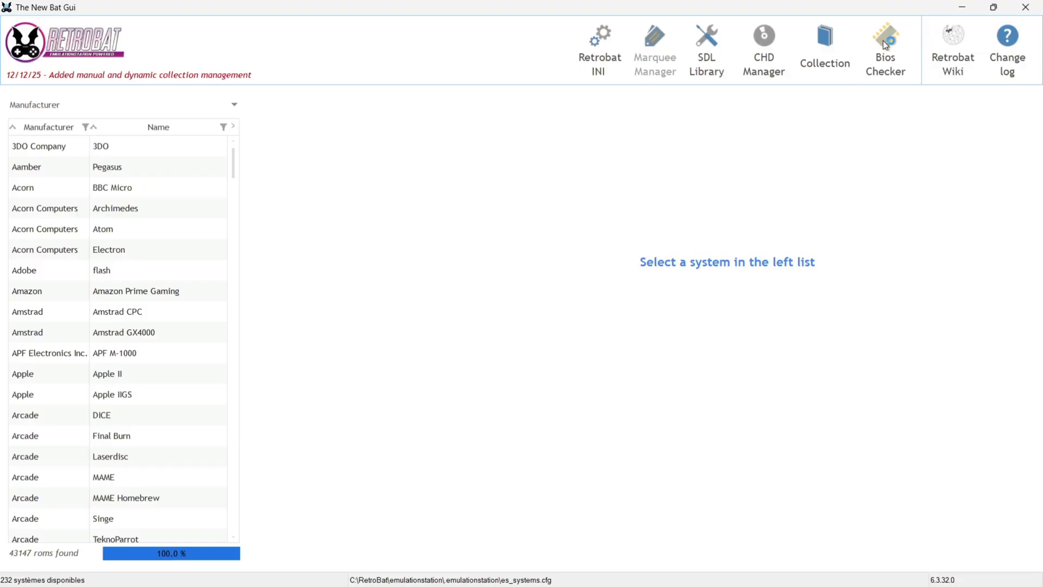
# - In BatGui, scan C:\RetroBat\bios\ with the Bios Checker and review the results through the whole list
pyautogui.click(882, 40)
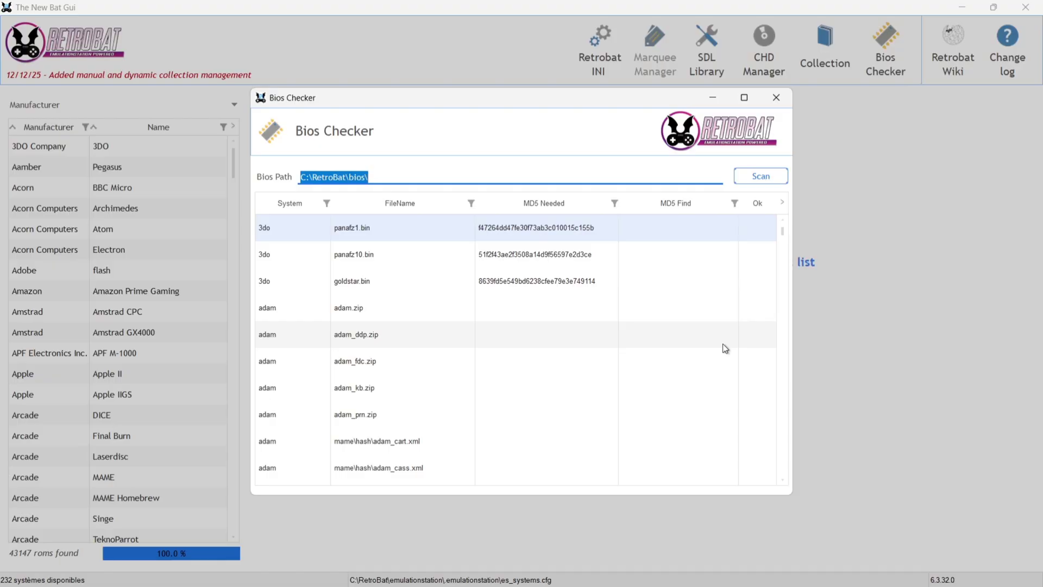
pyautogui.click(763, 177)
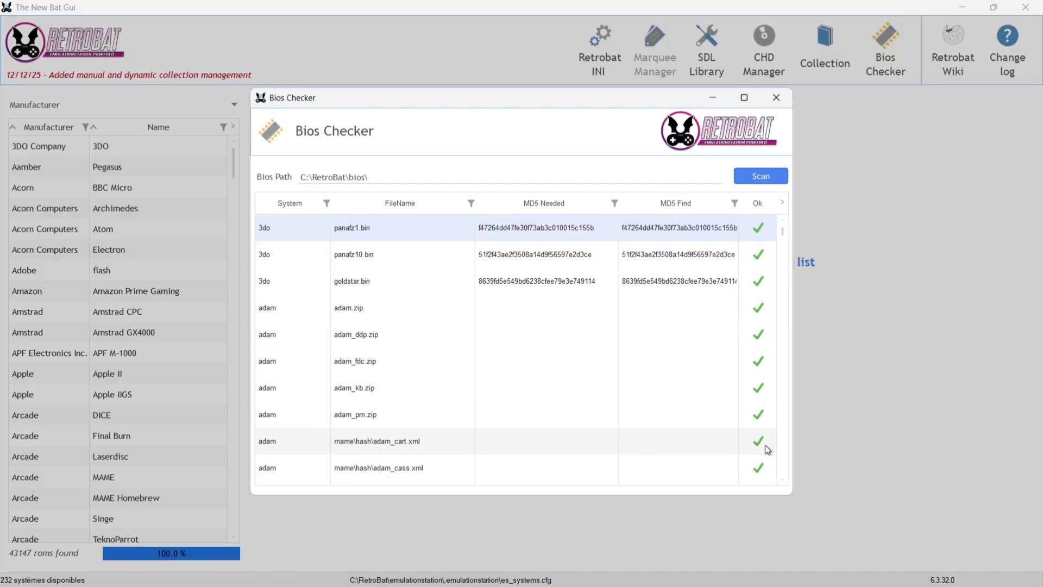
pyautogui.moveTo(785, 231); pyautogui.dragTo(795, 465)
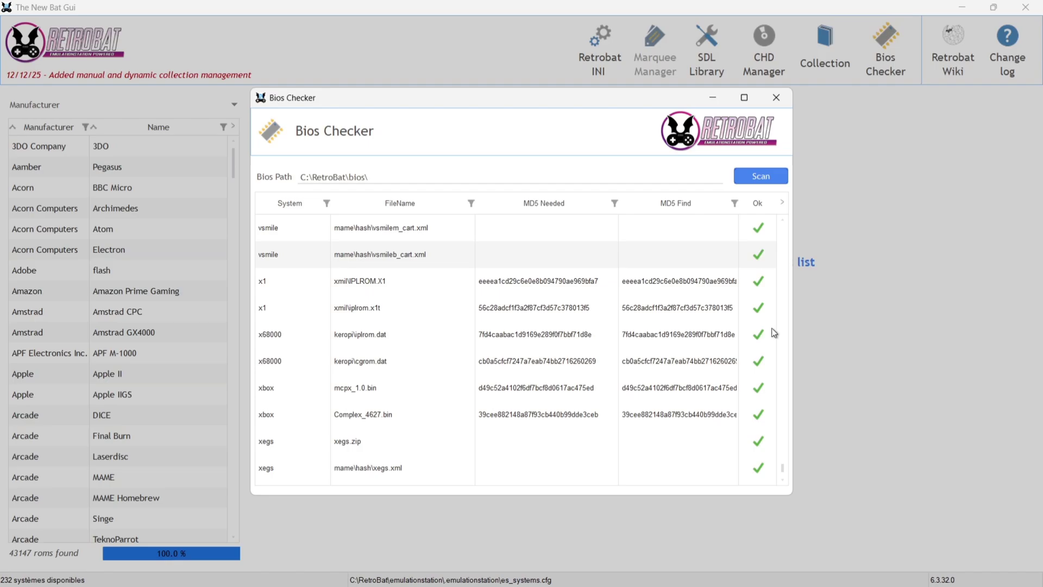
pyautogui.moveTo(782, 469); pyautogui.dragTo(605, 91)
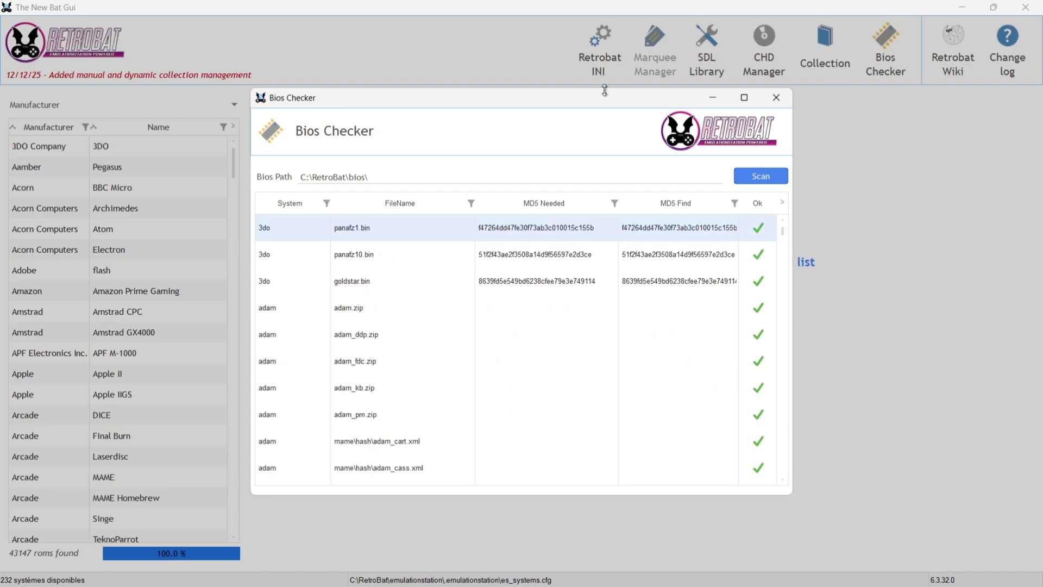